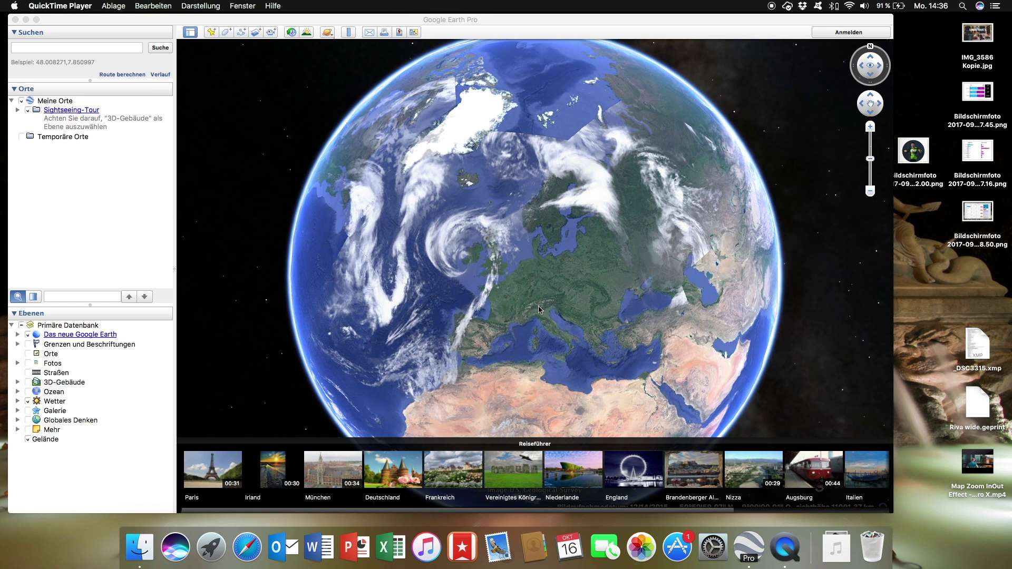
# Zoom Google Earth from the globe onto Riva at Lake Garda's northern tip, slightly tilted and framed
pyautogui.click(411, 23)
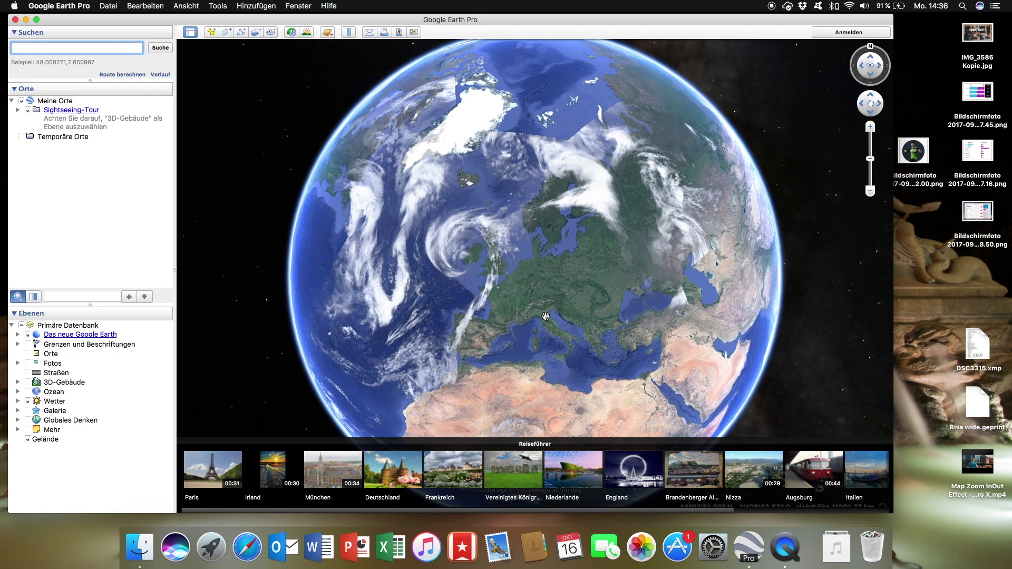
pyautogui.scroll(5, 545, 316)
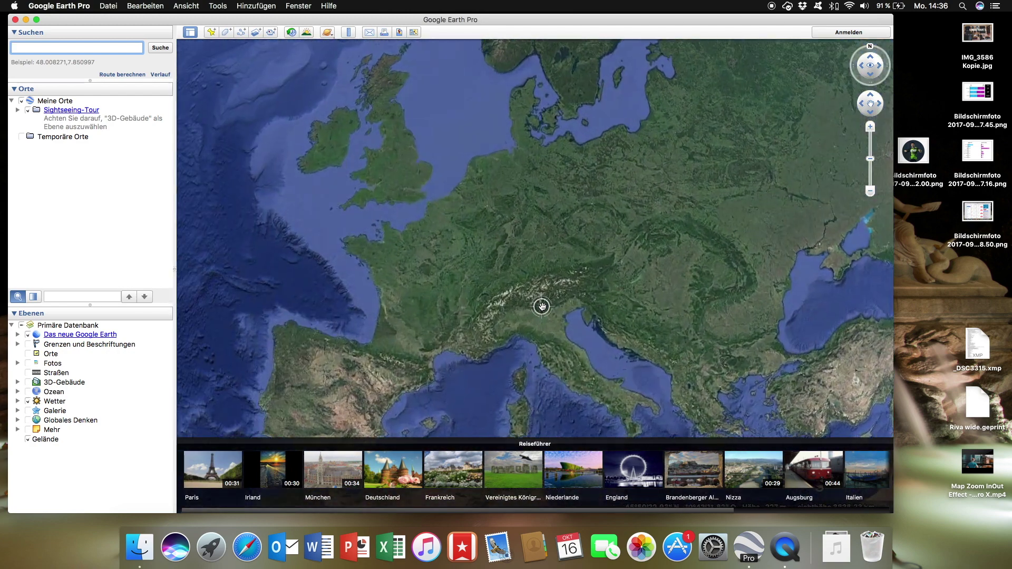
pyautogui.scroll(5, 543, 307)
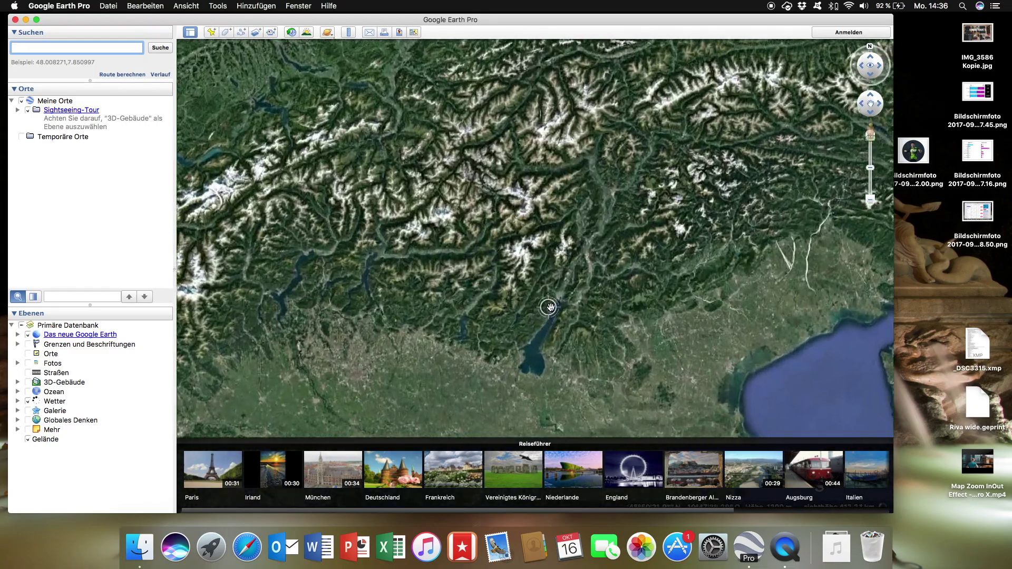
pyautogui.scroll(5, 549, 306)
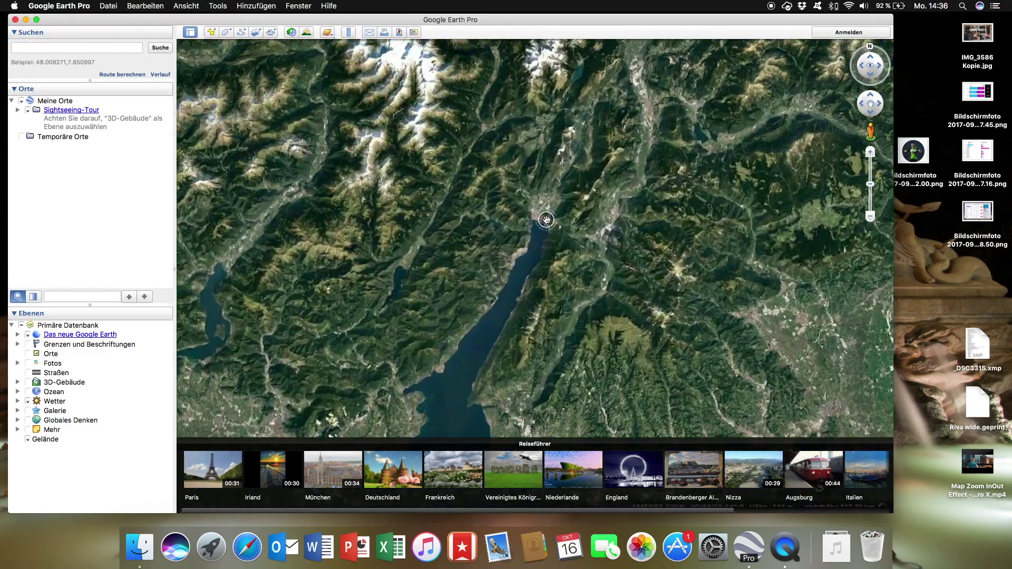
pyautogui.scroll(5, 546, 219)
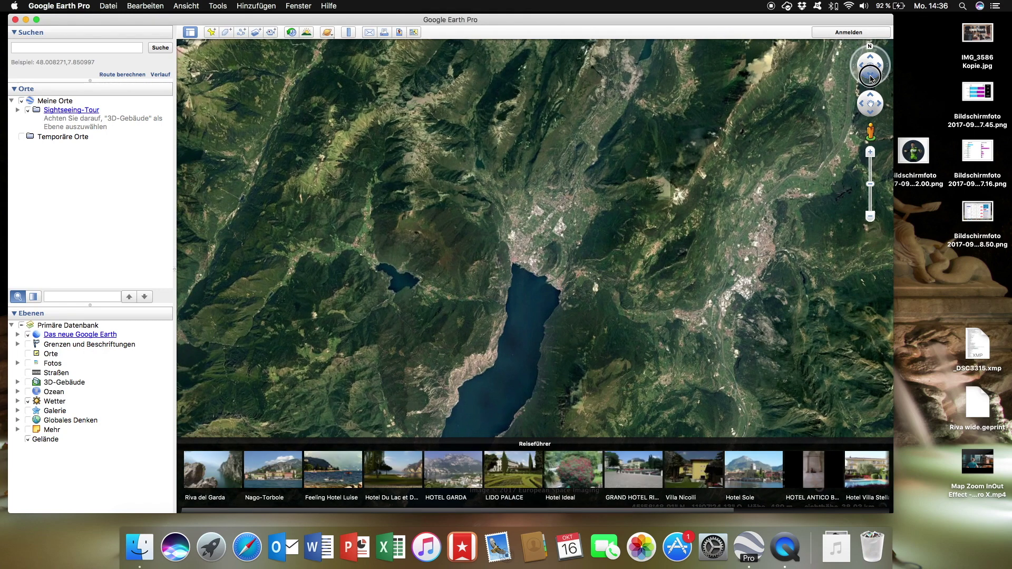
pyautogui.scroll(3, 437, 310)
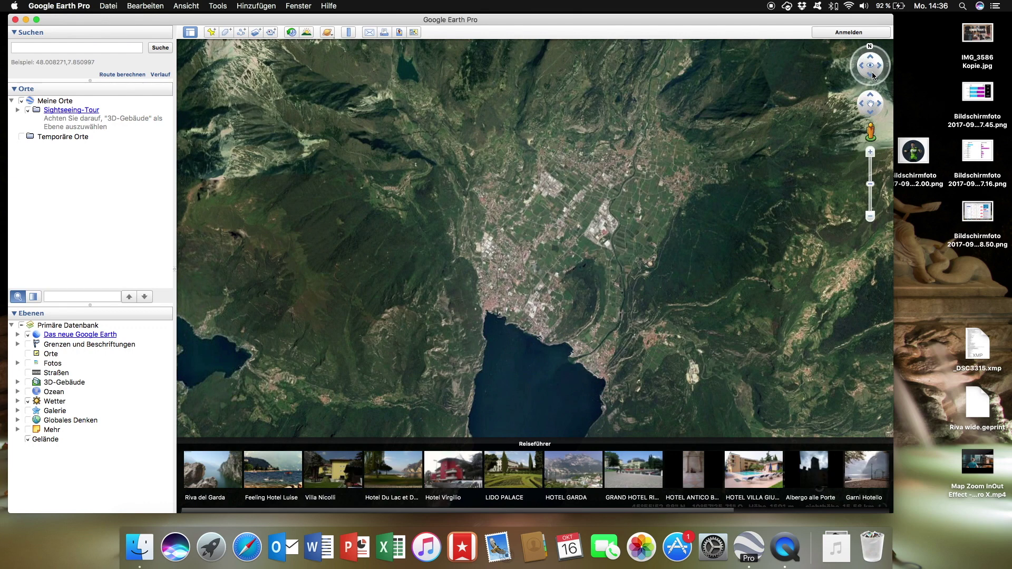
pyautogui.click(870, 74)
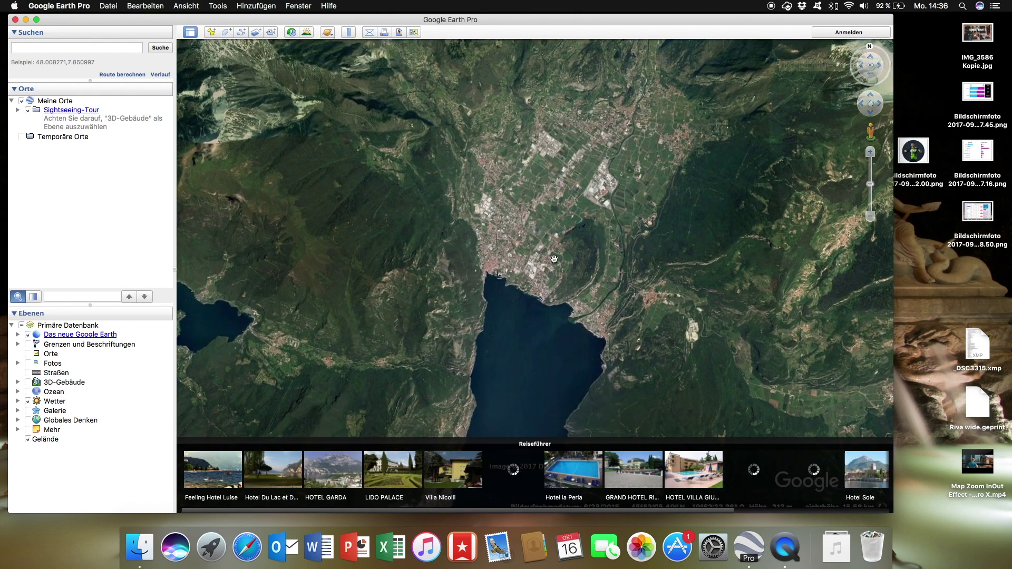
pyautogui.scroll(3, 553, 258)
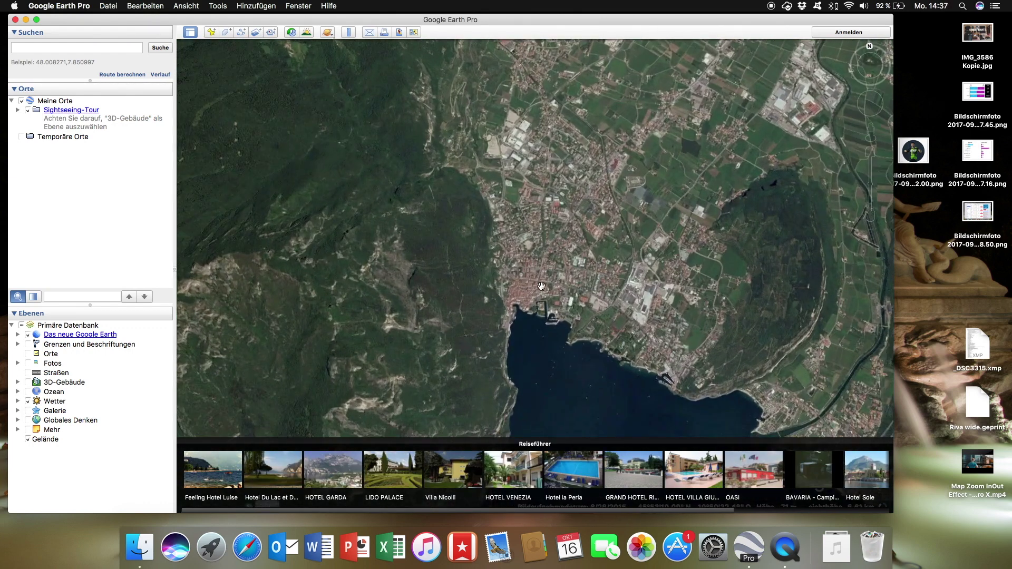
pyautogui.moveTo(541, 286); pyautogui.dragTo(601, 240)
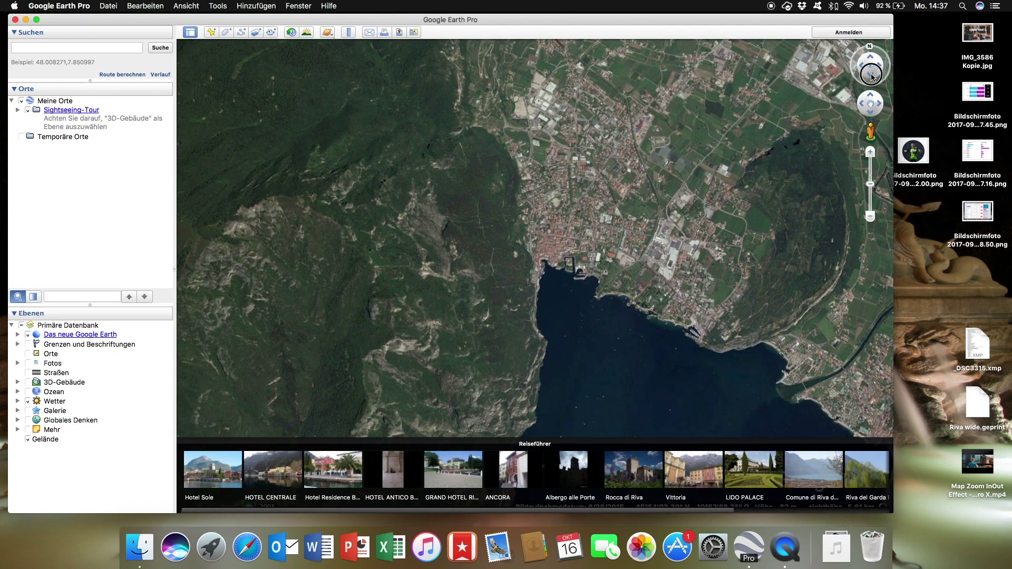
pyautogui.moveTo(870, 76); pyautogui.dragTo(870, 78)
pyautogui.moveTo(600, 164); pyautogui.dragTo(601, 275)
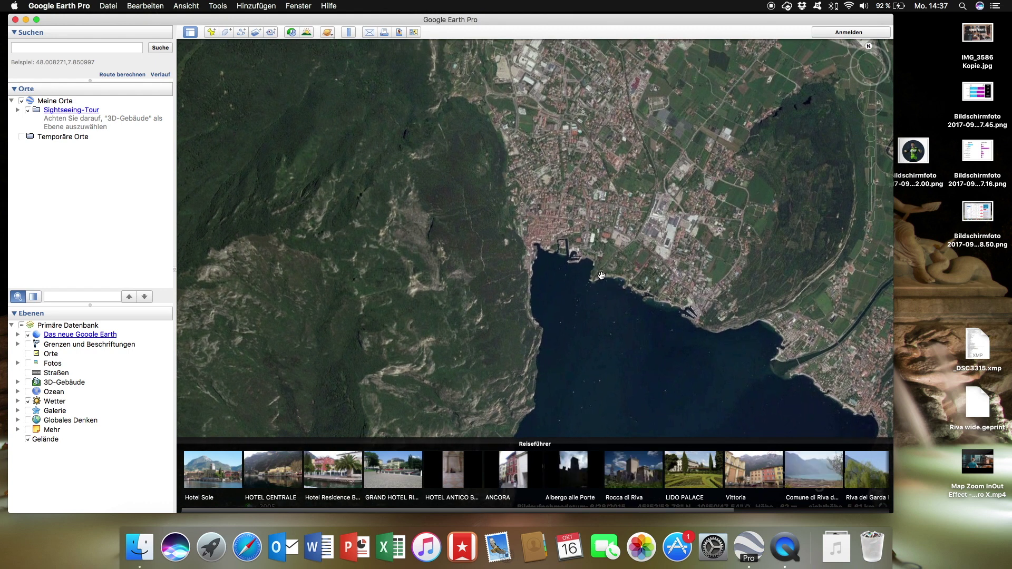
# Set the image export to 3840x2160 (4K UHD) with legend, scale and compass hidden
pyautogui.click(399, 32)
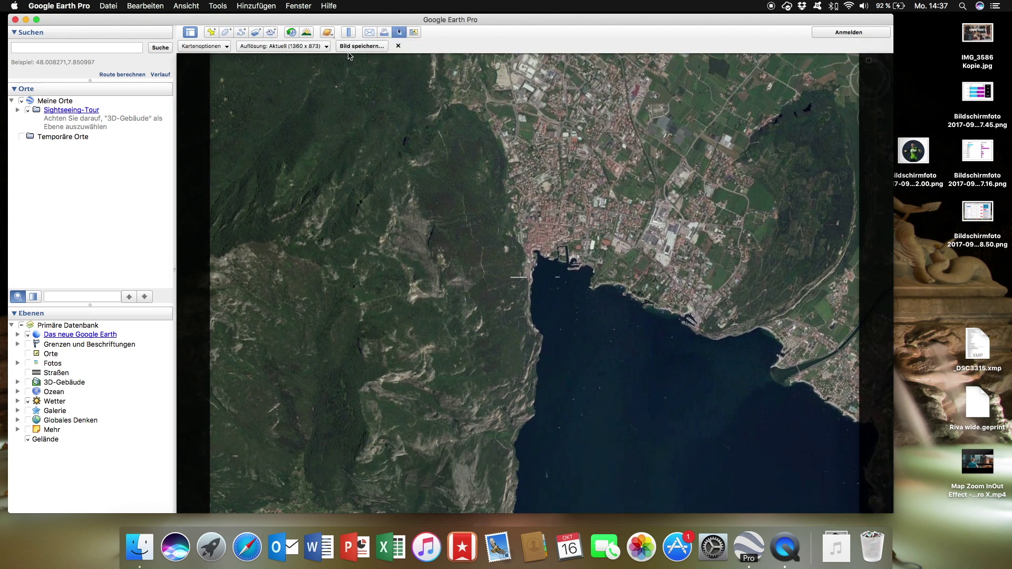
pyautogui.click(283, 46)
pyautogui.click(290, 99)
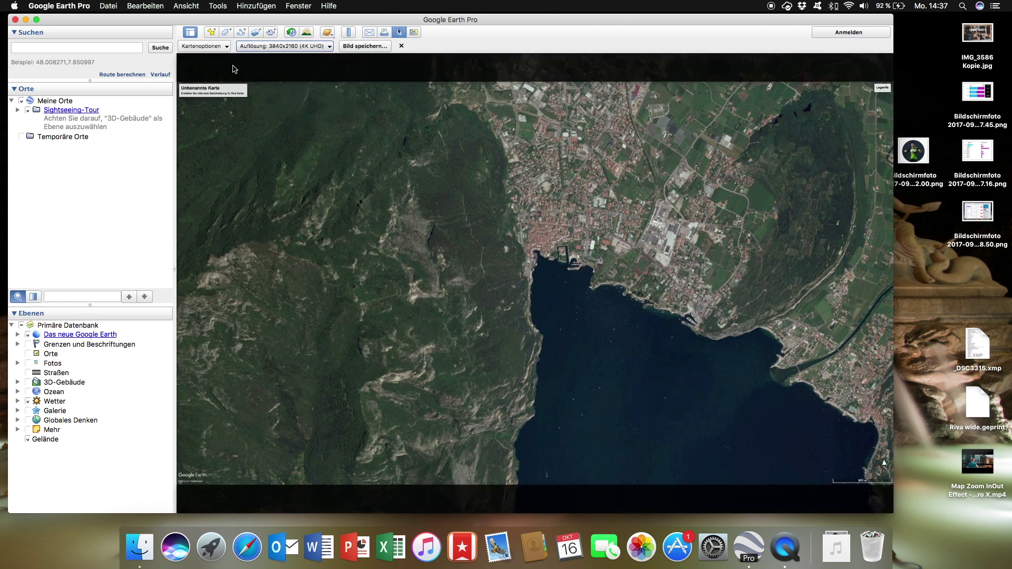
pyautogui.click(216, 49)
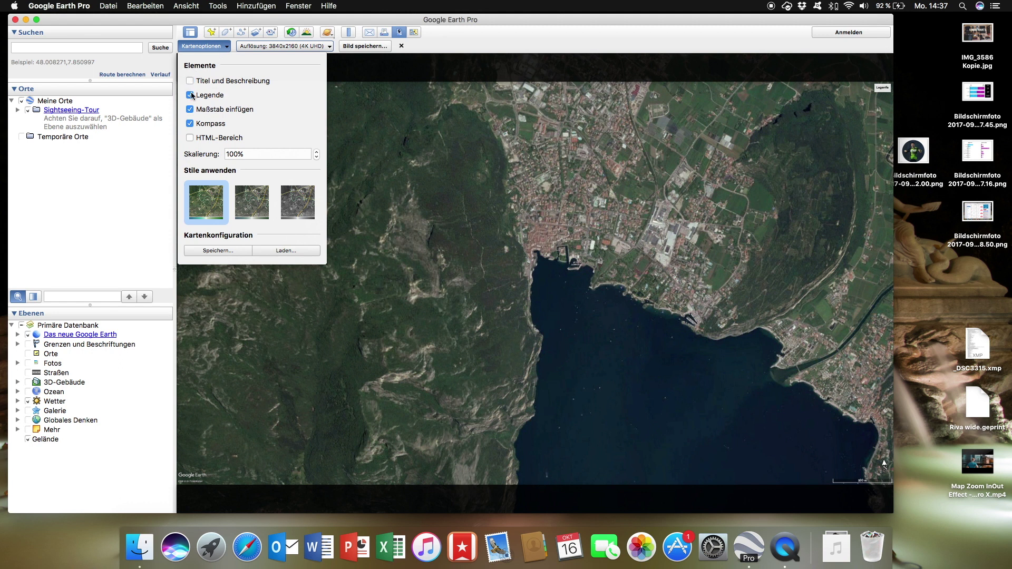
pyautogui.click(190, 110)
pyautogui.click(190, 124)
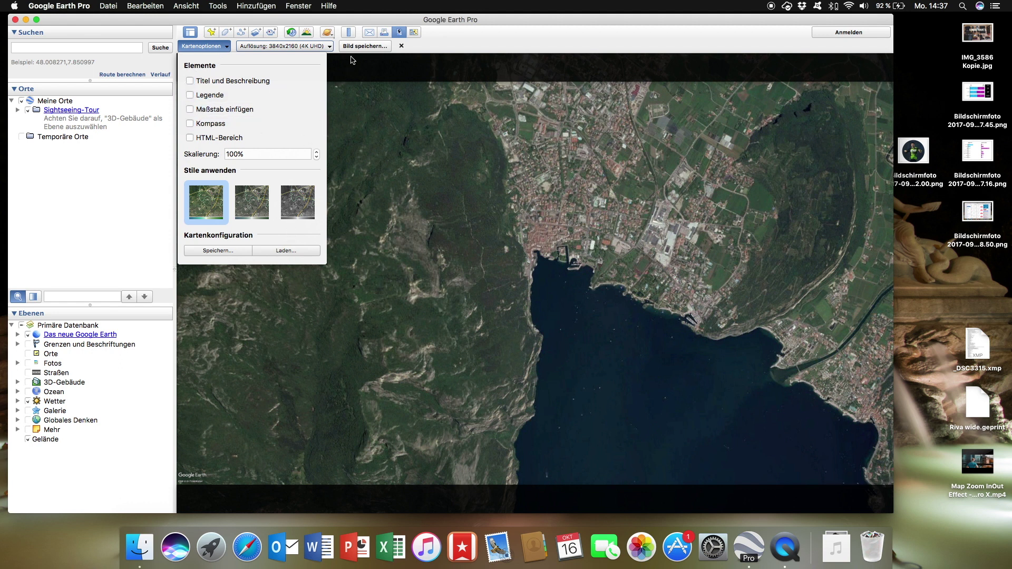
# Save the image to the desktop as 'Riva wide.jpg'
pyautogui.click(365, 46)
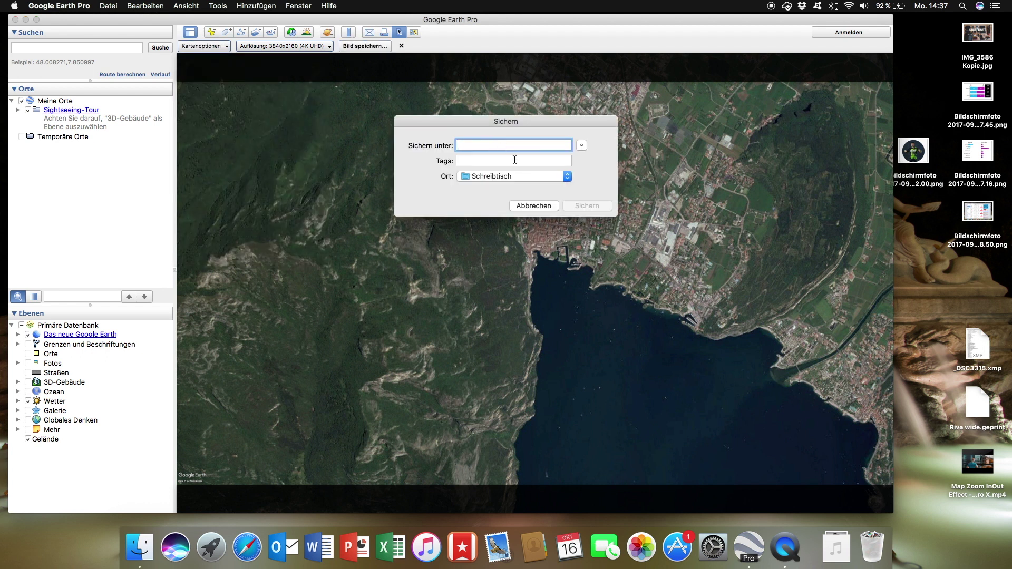
pyautogui.write('Riva wide')
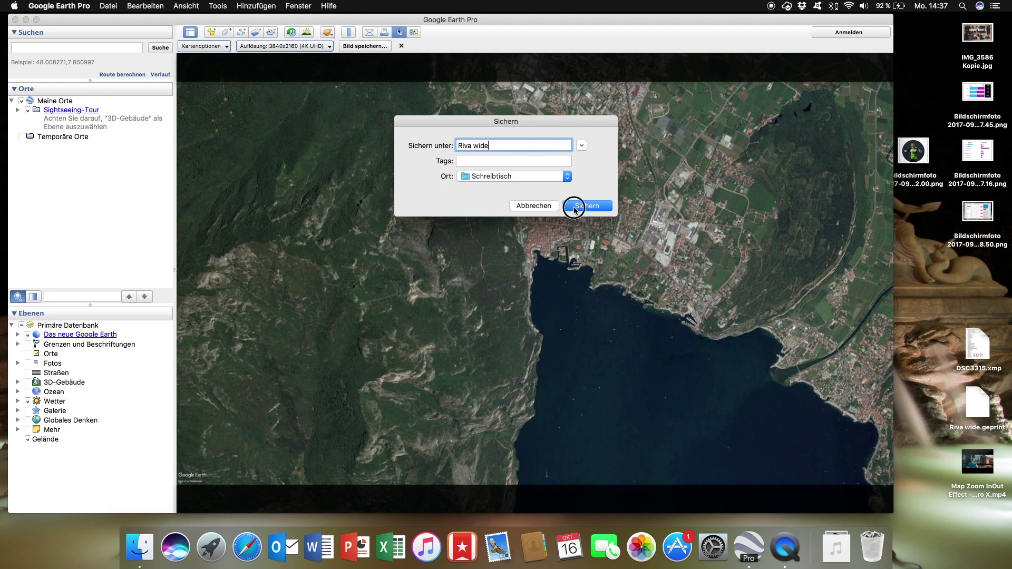
pyautogui.click(573, 207)
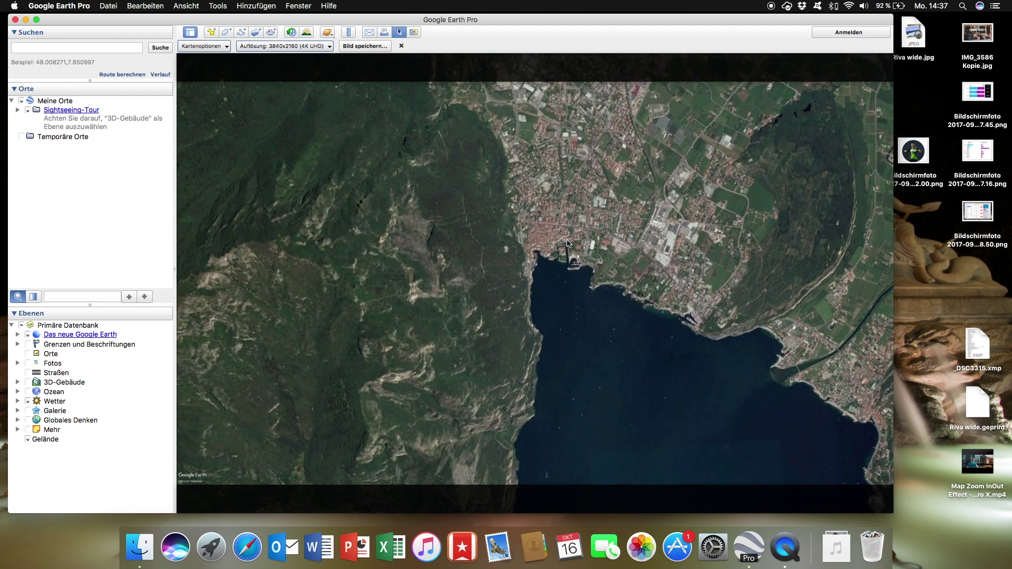
# Zoom and tilt closer onto Riva's old town and harbour
pyautogui.scroll(5, 548, 250)
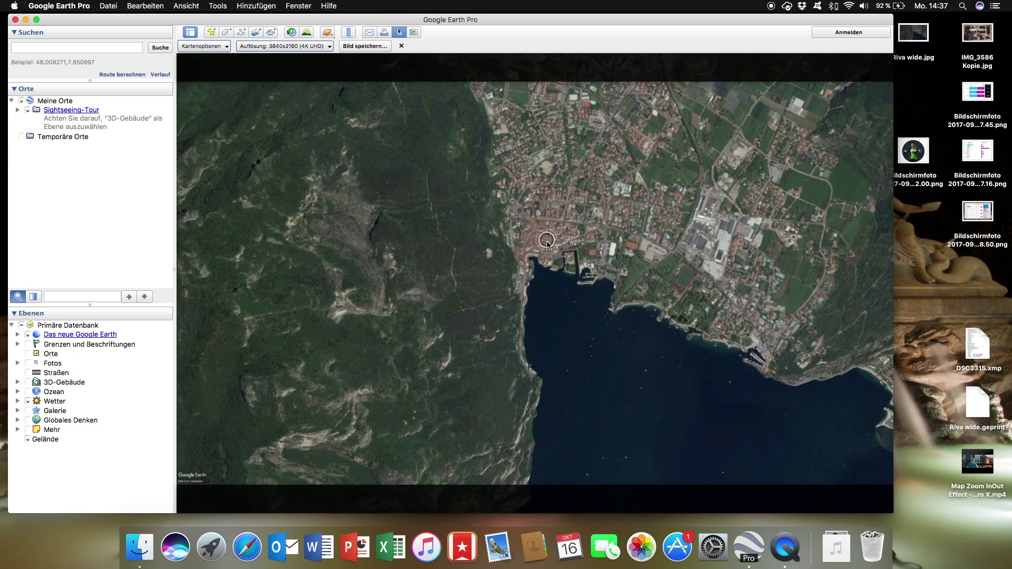
pyautogui.scroll(3, 561, 252)
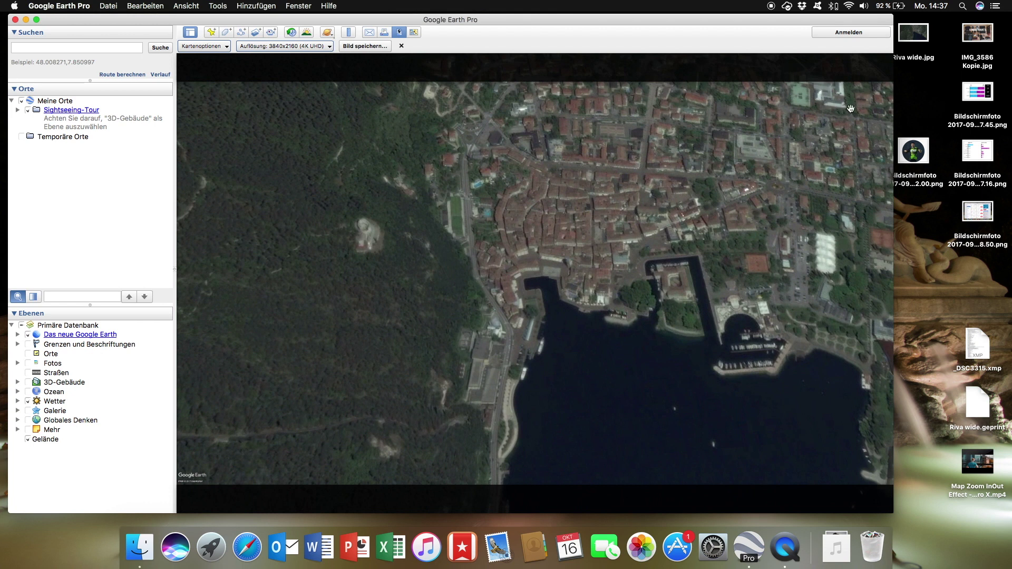
pyautogui.click(400, 47)
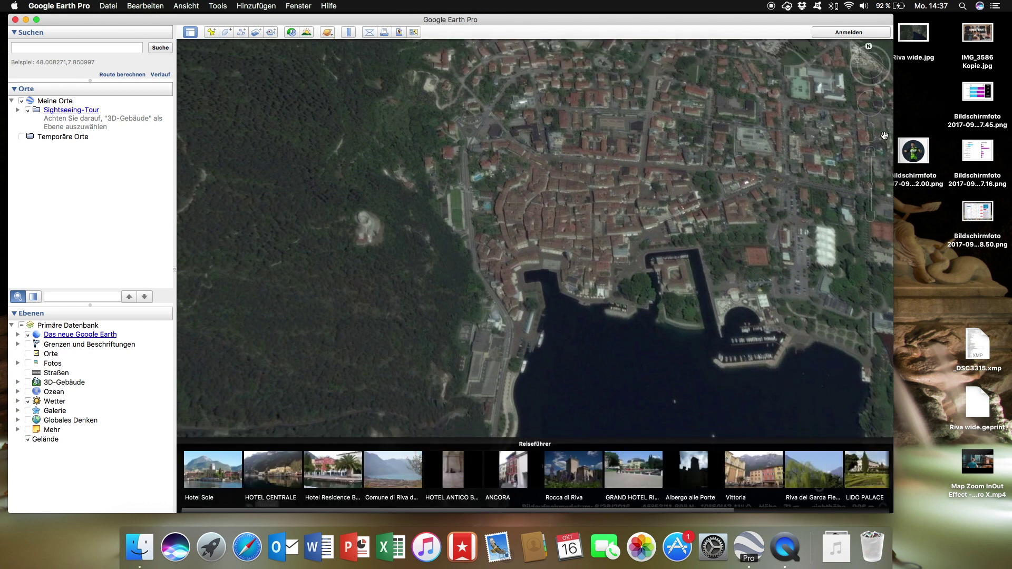
pyautogui.moveTo(872, 73); pyautogui.dragTo(872, 77)
pyautogui.moveTo(582, 117); pyautogui.dragTo(551, 212)
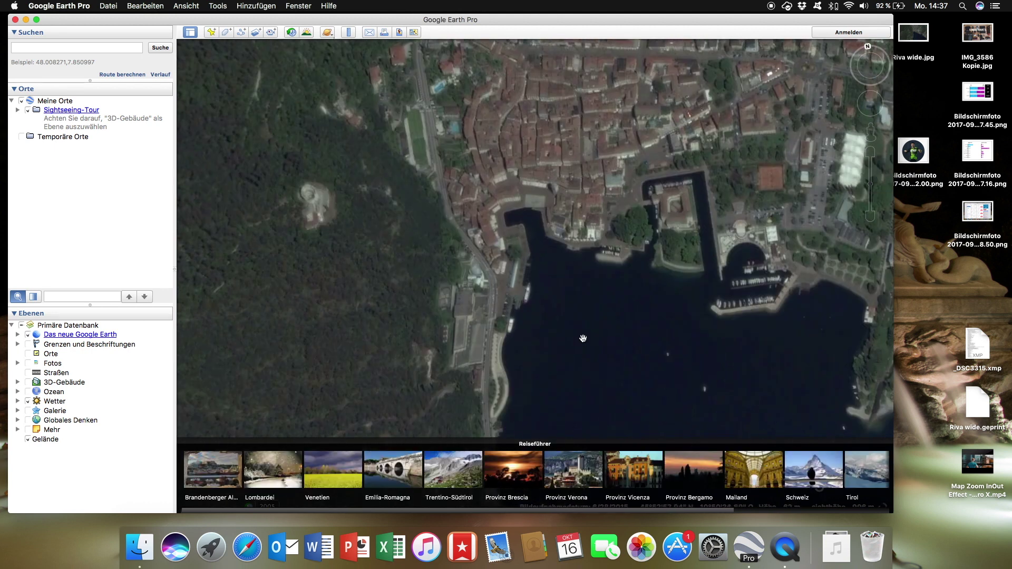
# Export this closer 4K view to the desktop as 'Riva close.jpg'
pyautogui.click(399, 32)
pyautogui.click(218, 47)
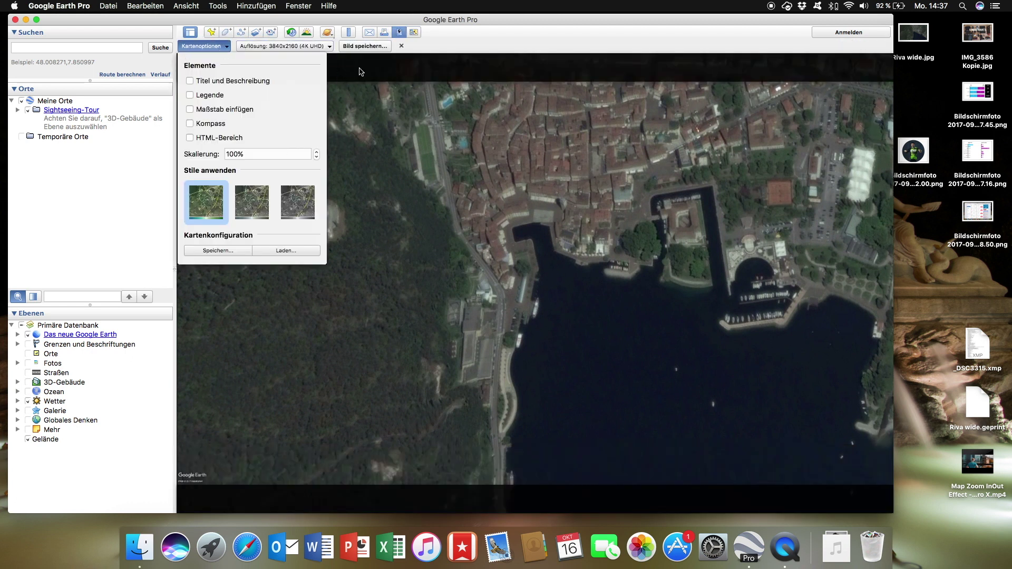
pyautogui.click(362, 48)
pyautogui.click(364, 51)
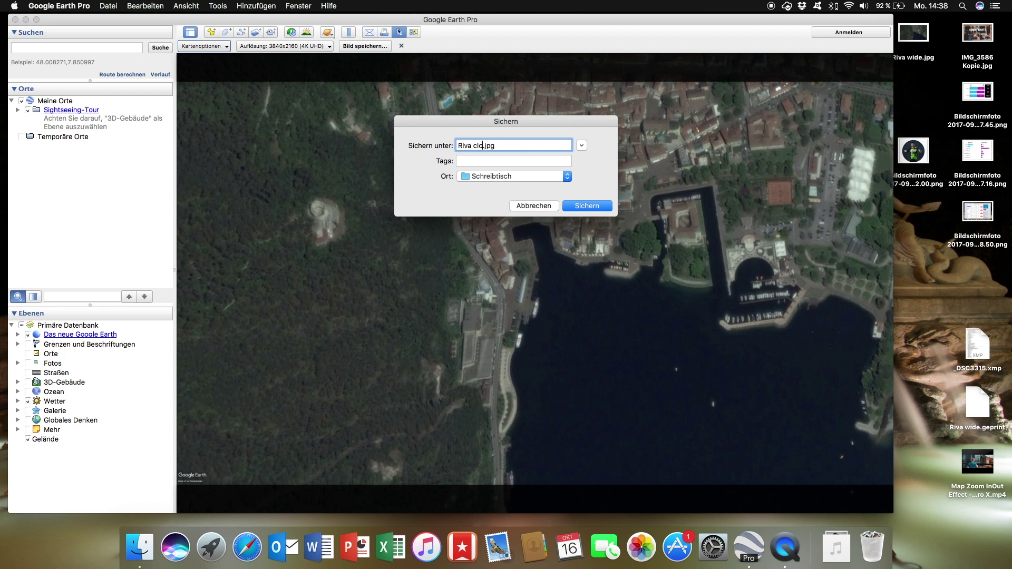
pyautogui.click(569, 205)
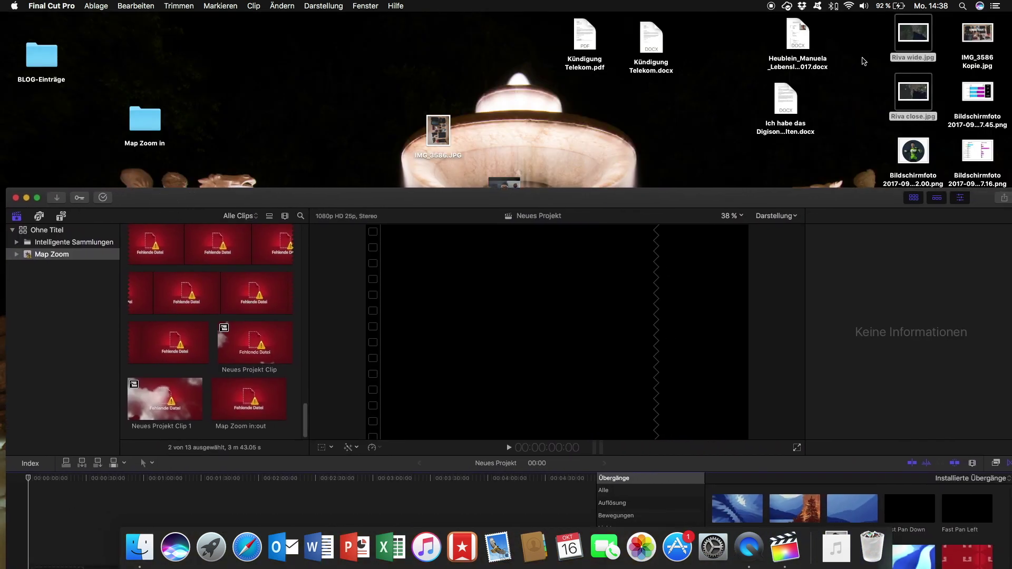
# Import Riva wide and Riva close and place them on the Neues Projekt timeline, wide first, totalling 18:18
pyautogui.moveTo(914, 91); pyautogui.dragTo(66, 543)
pyautogui.moveTo(278, 197); pyautogui.dragTo(273, 25)
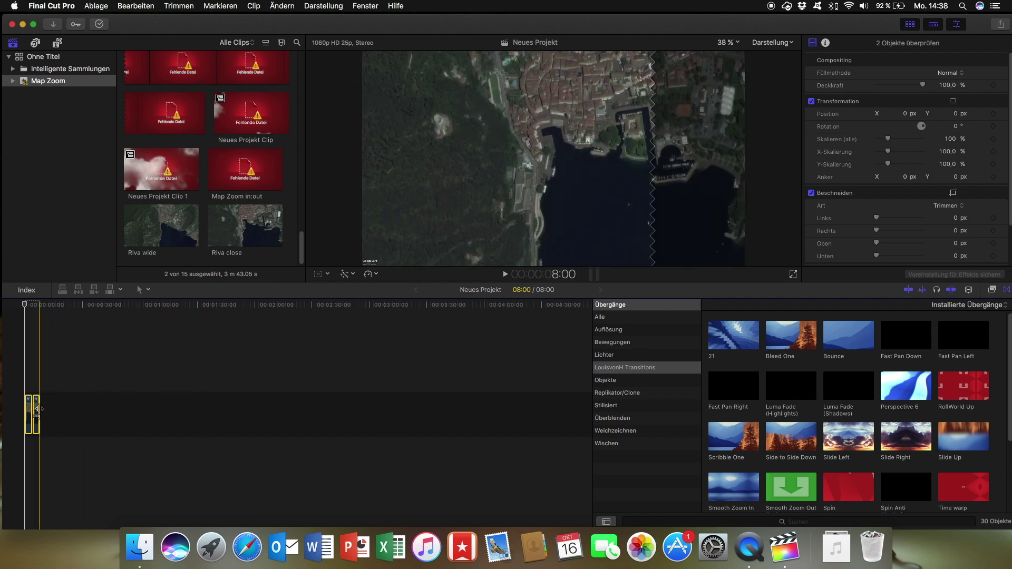
pyautogui.moveTo(36, 409); pyautogui.dragTo(27, 355)
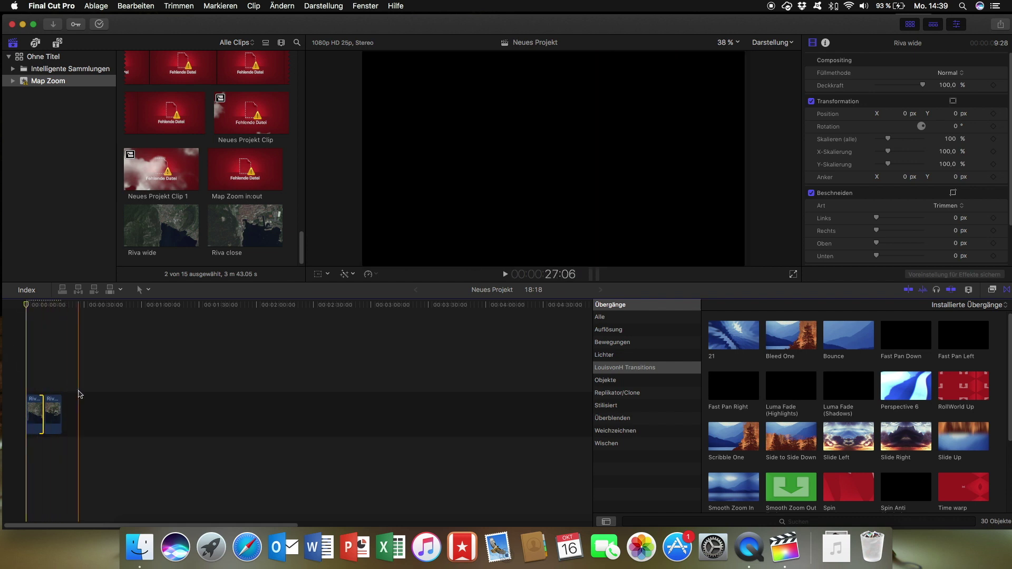
# Layer the Wolken cloud generator above the Riva clips, trim it to 18:18, and preview it
pyautogui.click(79, 394)
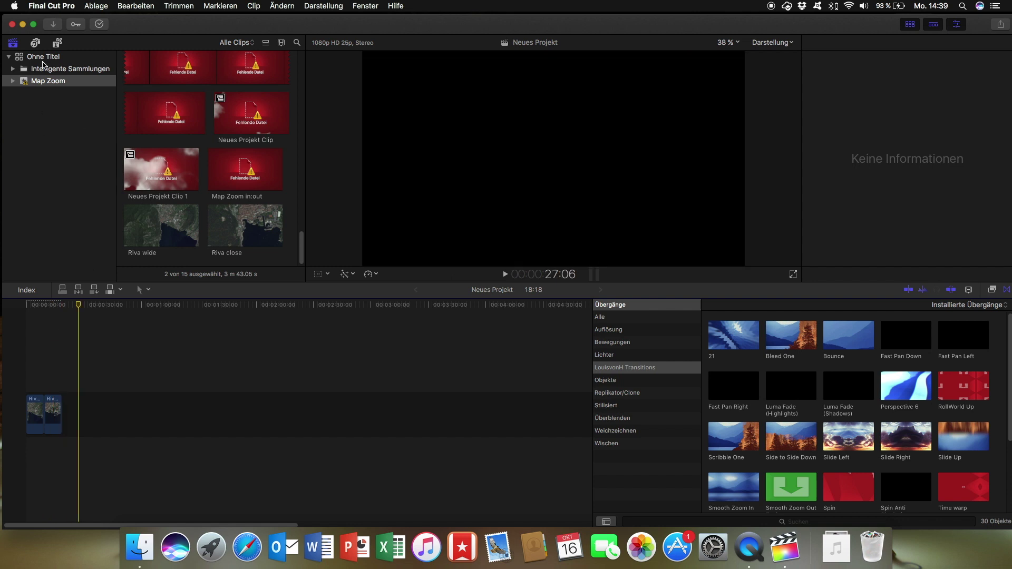
pyautogui.click(58, 43)
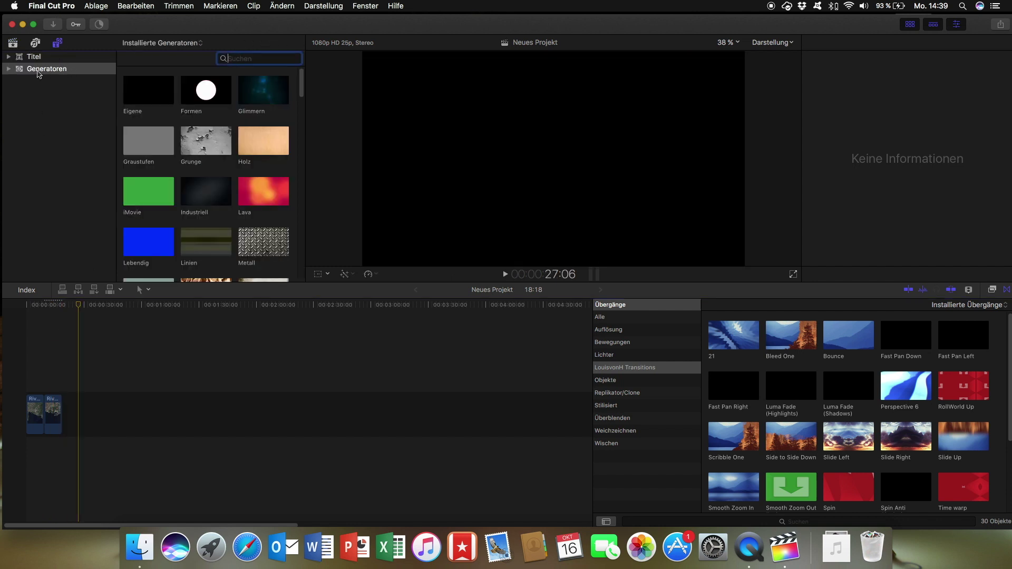
pyautogui.scroll(-15, 215, 183)
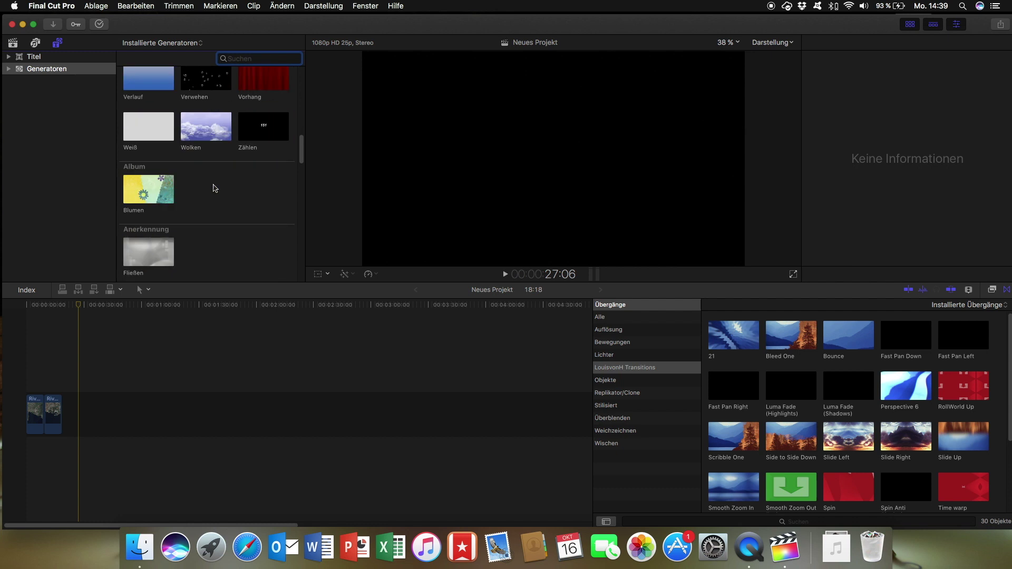
pyautogui.scroll(8, 215, 188)
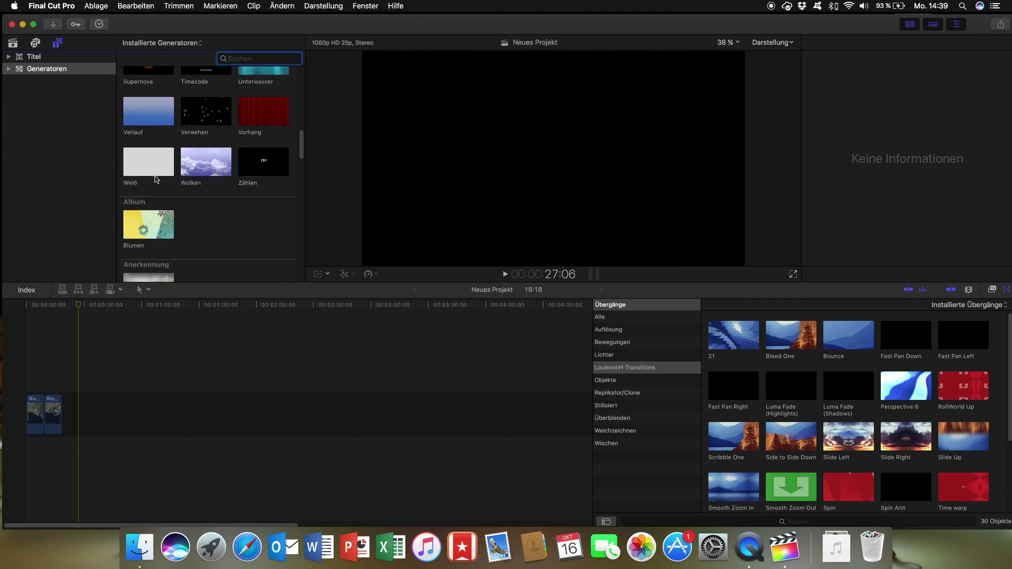
pyautogui.moveTo(194, 164); pyautogui.dragTo(155, 383)
pyautogui.moveTo(217, 375); pyautogui.dragTo(62, 381)
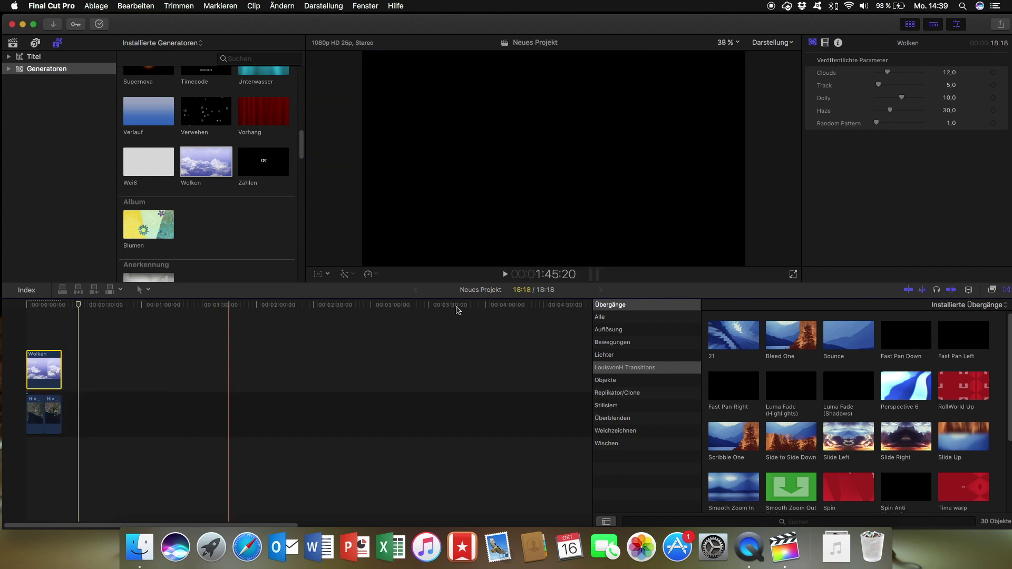
pyautogui.click(43, 332)
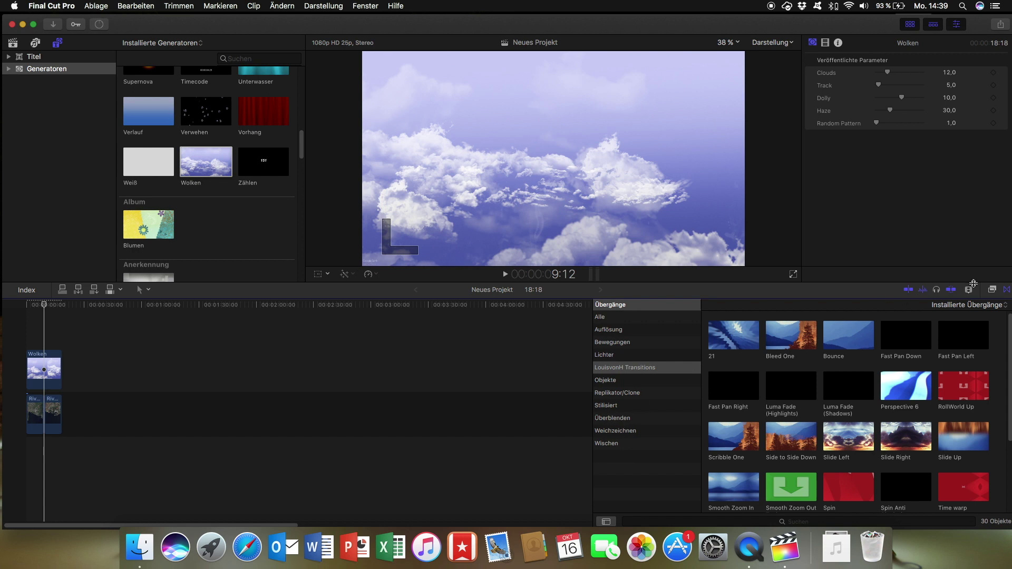
# Apply the Keyer effect from the Keying category to the Wolken clip
pyautogui.click(991, 289)
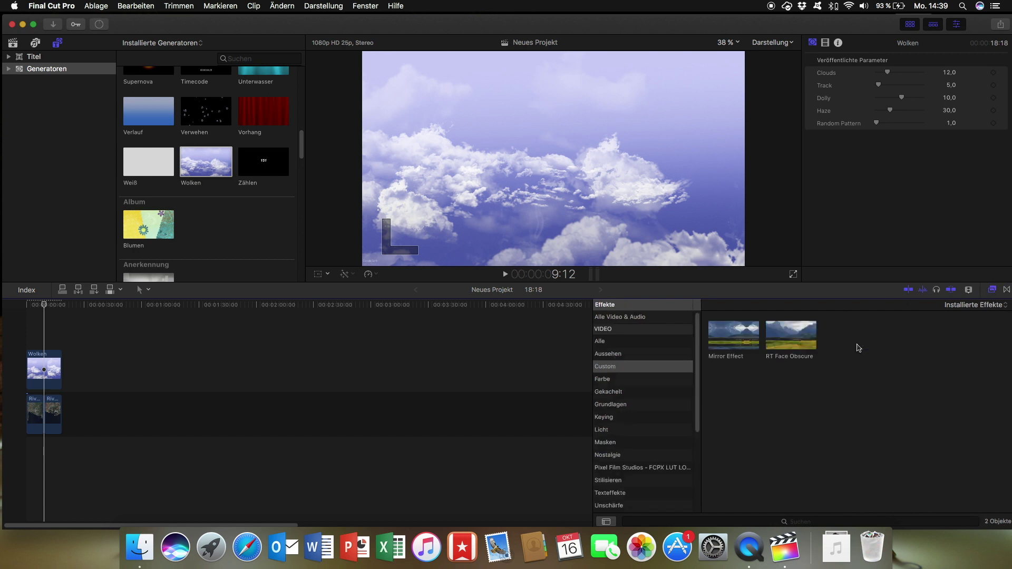
pyautogui.scroll(-1, 617, 407)
pyautogui.click(617, 405)
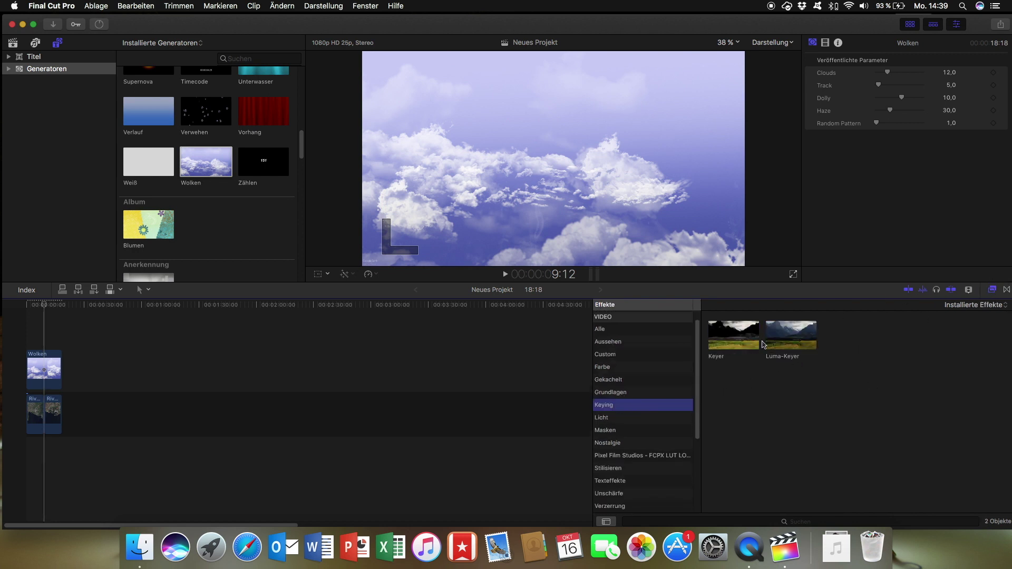
pyautogui.moveTo(742, 341); pyautogui.dragTo(56, 368)
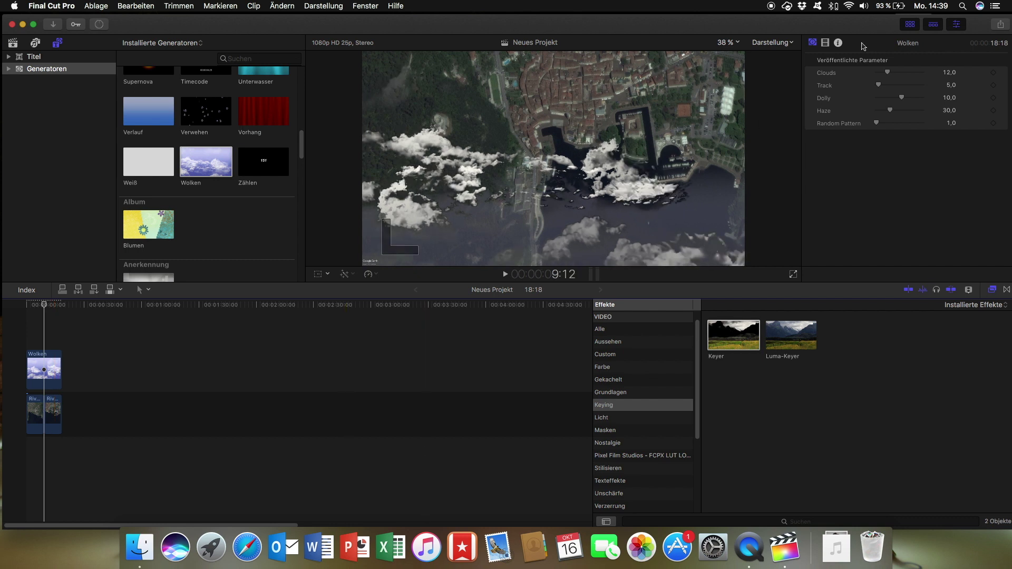
# Enlarge the Wolken cloud layer with Scale (All) to well over double size
pyautogui.click(35, 372)
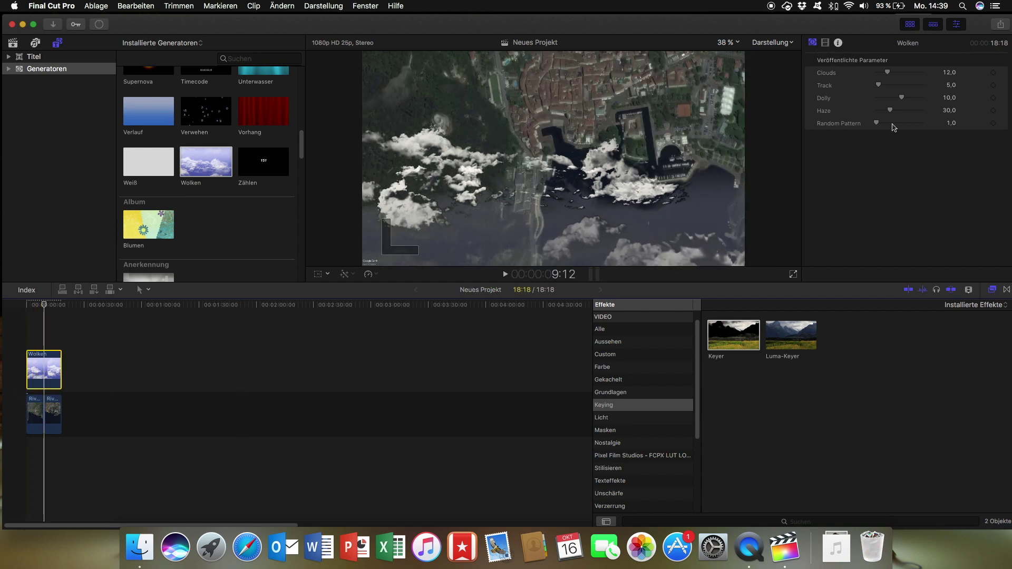
pyautogui.hotkey('ctrl', 'Tab')
pyautogui.scroll(-5, 899, 188)
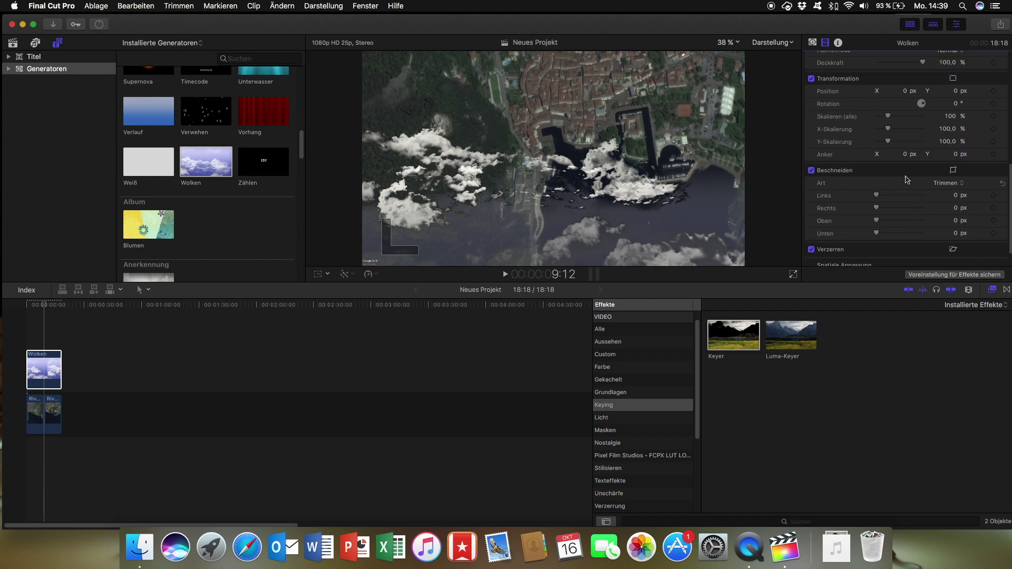
pyautogui.scroll(3, 907, 180)
pyautogui.moveTo(893, 182); pyautogui.dragTo(907, 187)
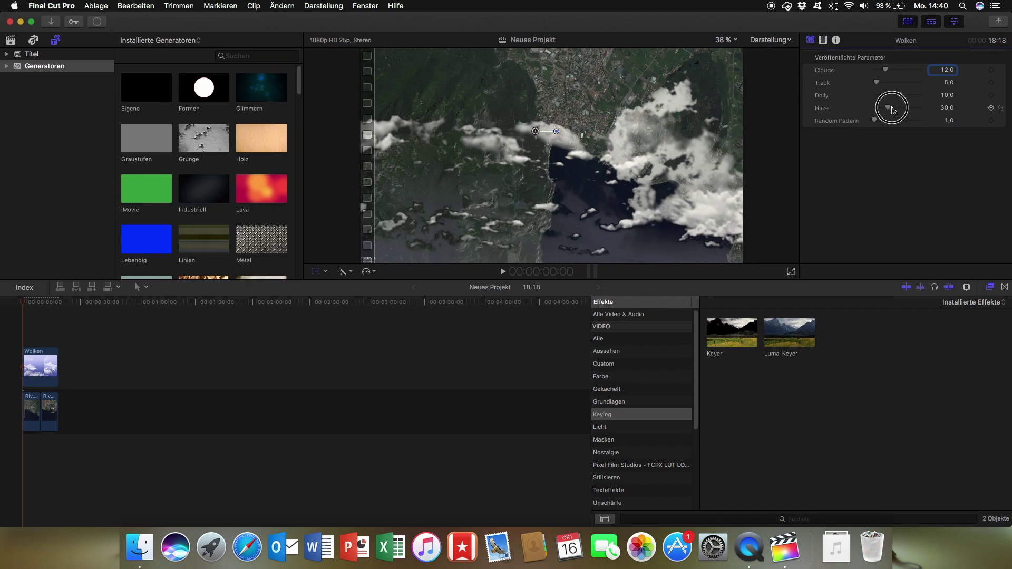
# Set Clouds 13,77, Haze 69,38, Random Pattern 1,54 and move the cloud bank to the upper left
pyautogui.moveTo(892, 111); pyautogui.dragTo(914, 109)
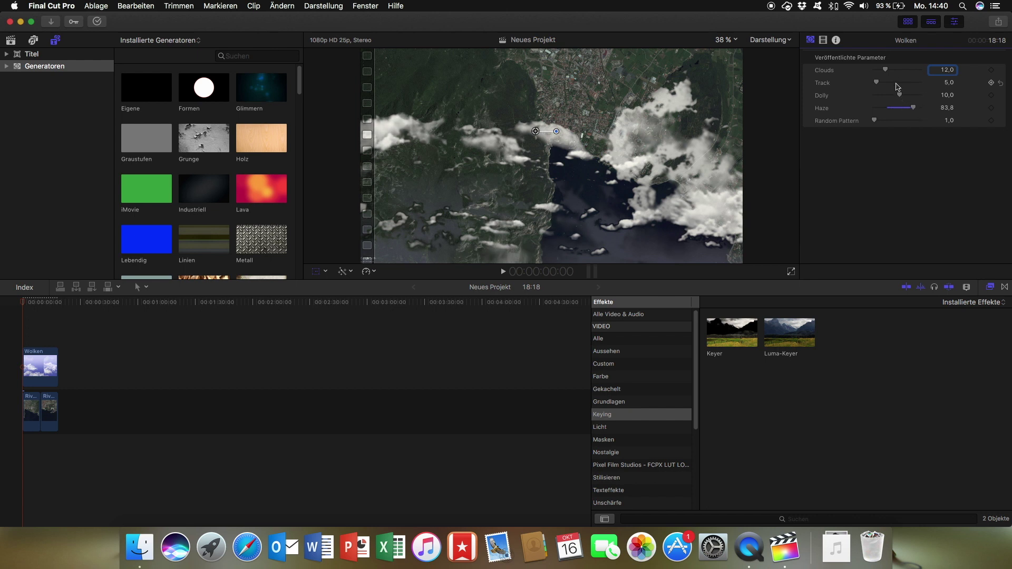
pyautogui.moveTo(886, 73); pyautogui.dragTo(889, 74)
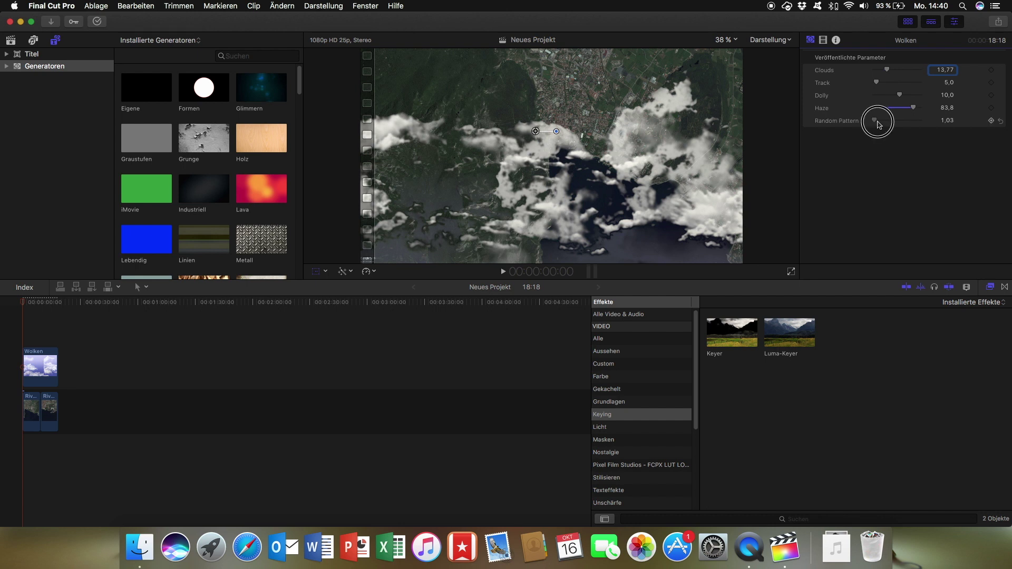
pyautogui.moveTo(877, 124); pyautogui.dragTo(879, 126)
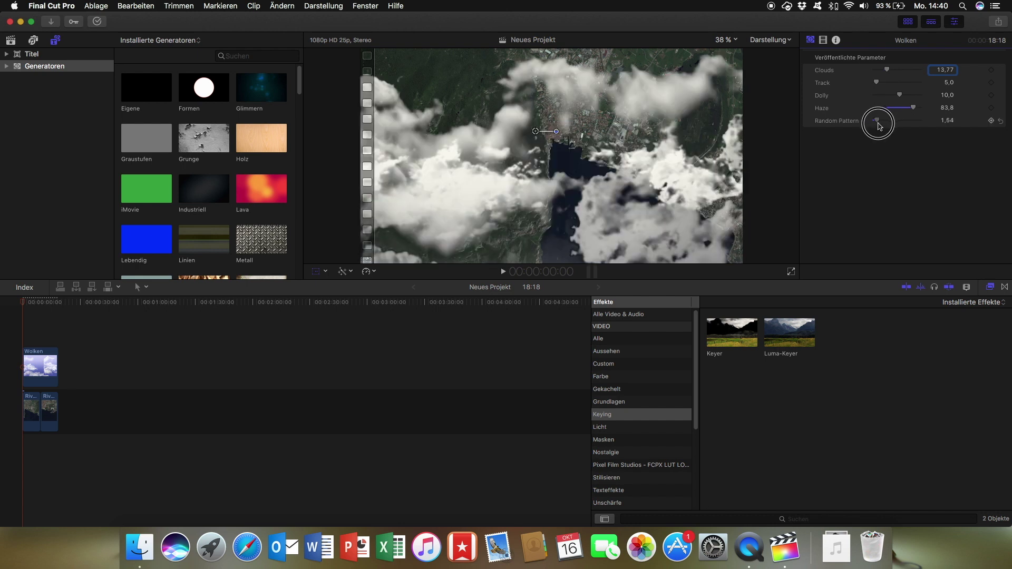
pyautogui.moveTo(636, 119); pyautogui.dragTo(575, 107)
pyautogui.moveTo(486, 112); pyautogui.dragTo(514, 123)
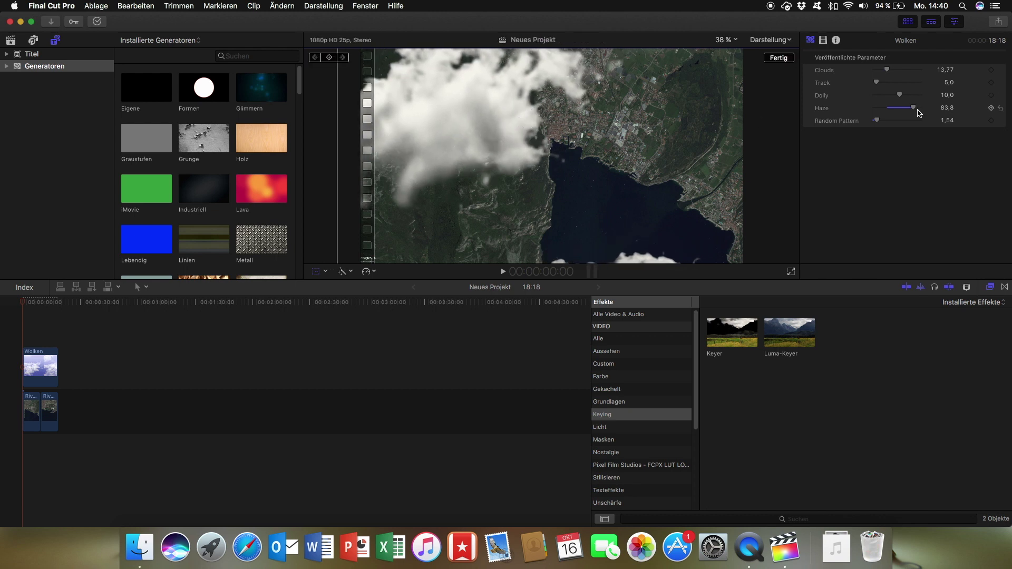
pyautogui.moveTo(913, 110)
pyautogui.mouseDown()
pyautogui.moveTo(899, 105)
pyautogui.moveTo(909, 112)
pyautogui.mouseUp()
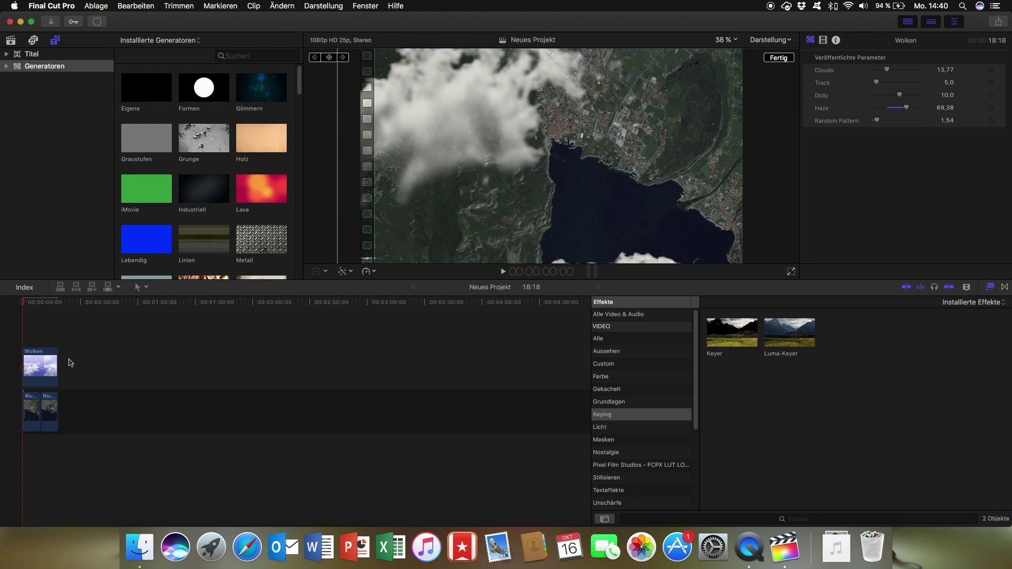
# Blade the Wolken clip into two 9:06 halves and park the playhead in the second
pyautogui.press('super+b')
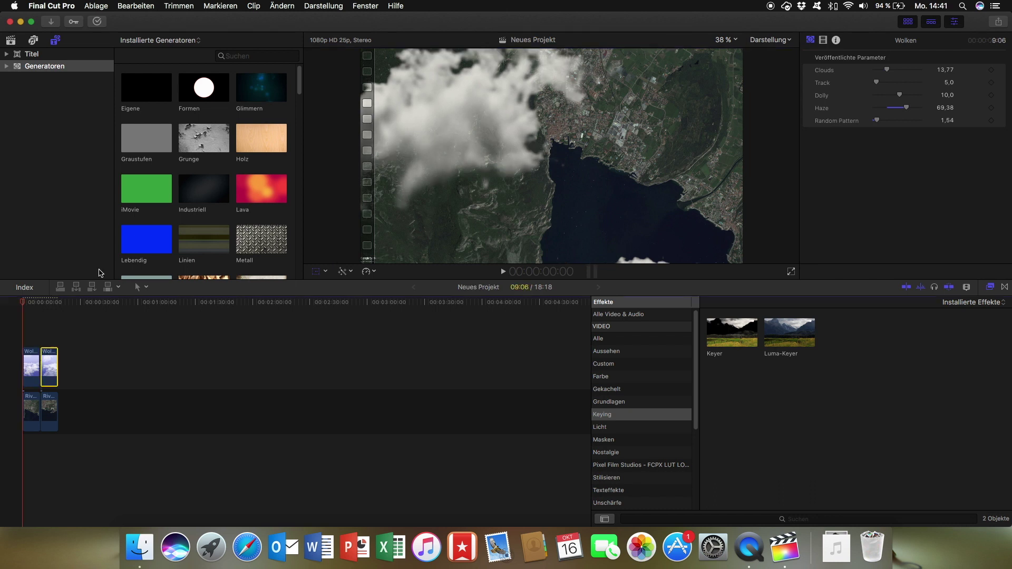
pyautogui.click(52, 316)
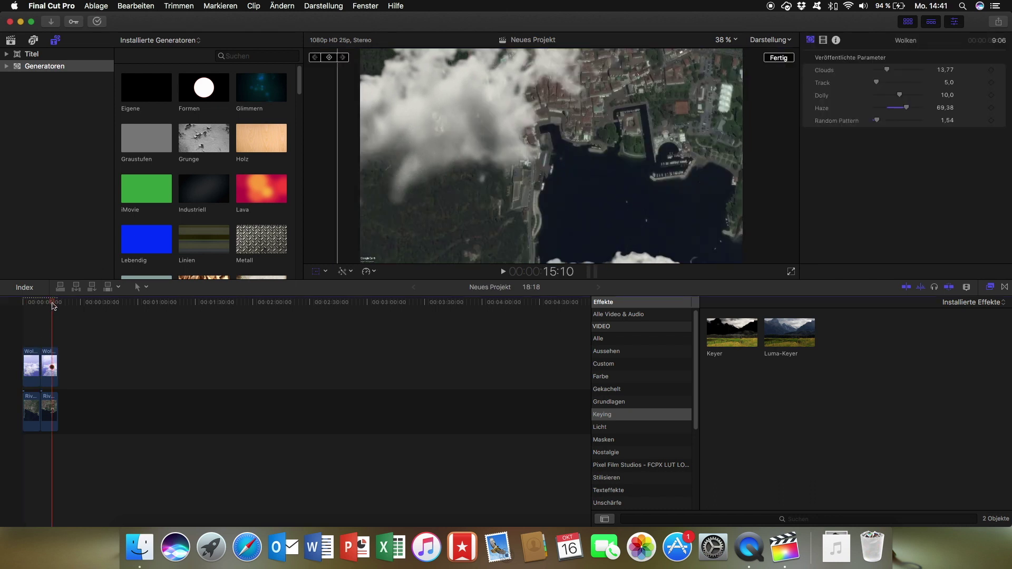
pyautogui.click(50, 304)
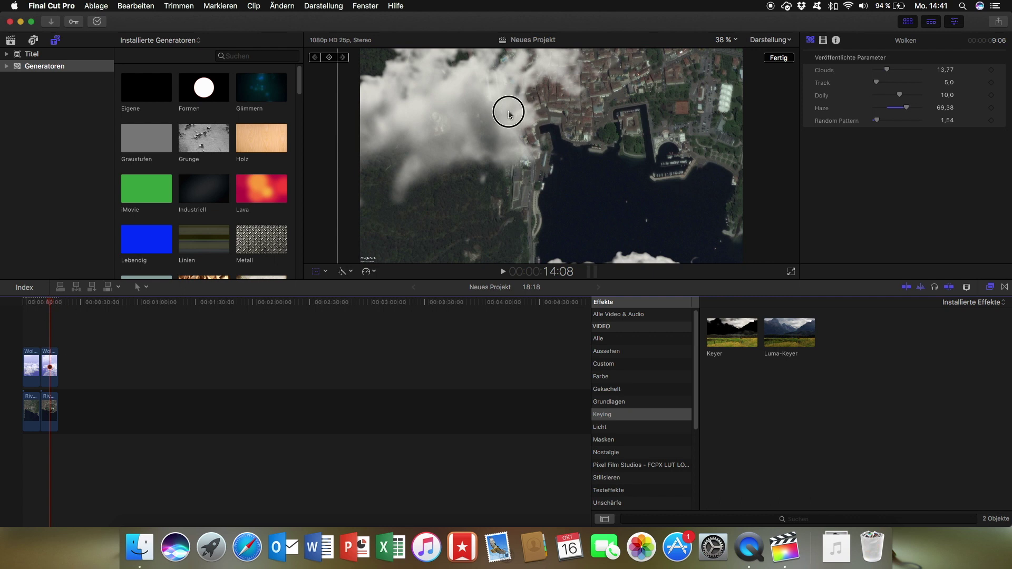
# Move the second half's clouds lower over the harbour with Haze 74,2 and Clouds 12,89
pyautogui.moveTo(508, 115); pyautogui.dragTo(296, 85)
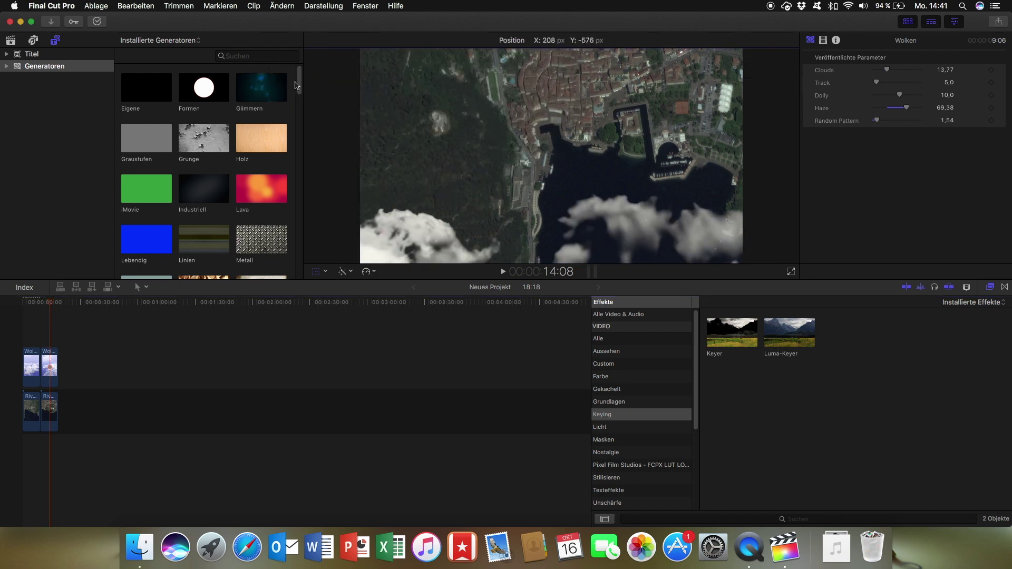
pyautogui.moveTo(713, 225); pyautogui.dragTo(577, 187)
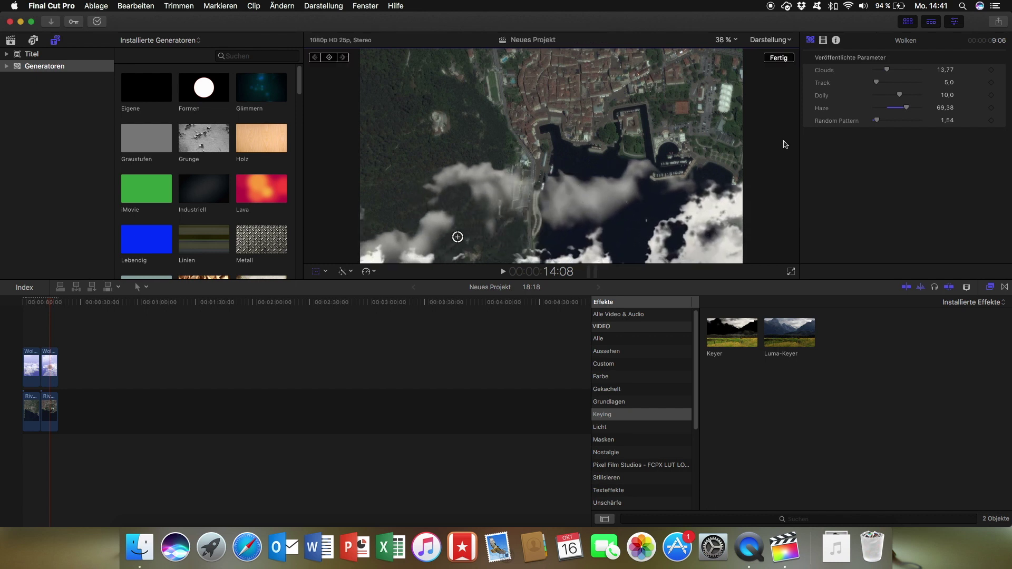
pyautogui.moveTo(907, 110); pyautogui.dragTo(912, 110)
pyautogui.moveTo(889, 72); pyautogui.dragTo(889, 72)
pyautogui.moveTo(612, 185); pyautogui.dragTo(594, 216)
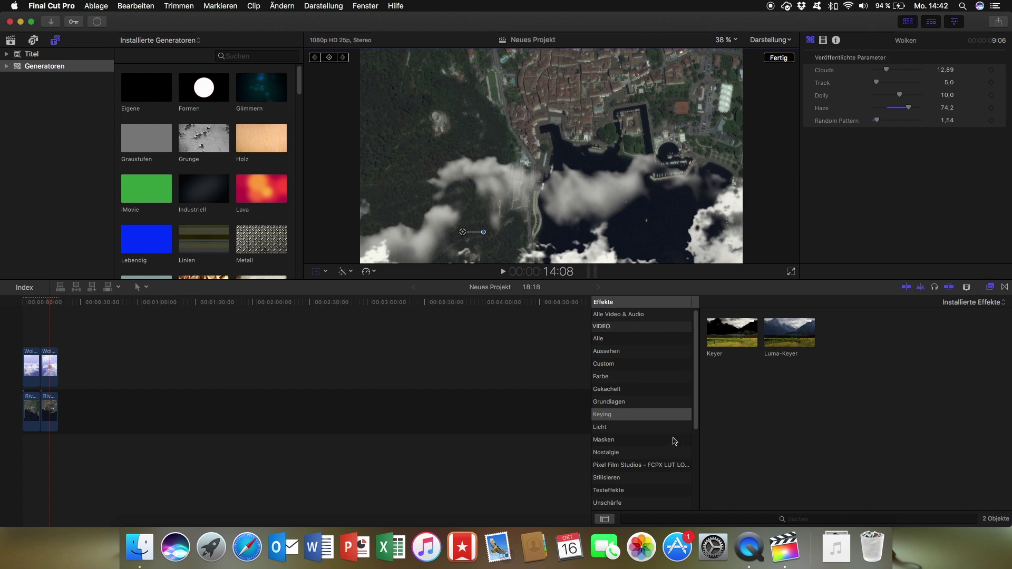
# Apply the Handheld shake effect to the Wolken clip and Riv map clips, then play from the start
pyautogui.scroll(-5, 645, 440)
pyautogui.scroll(5, 641, 429)
pyautogui.click(598, 338)
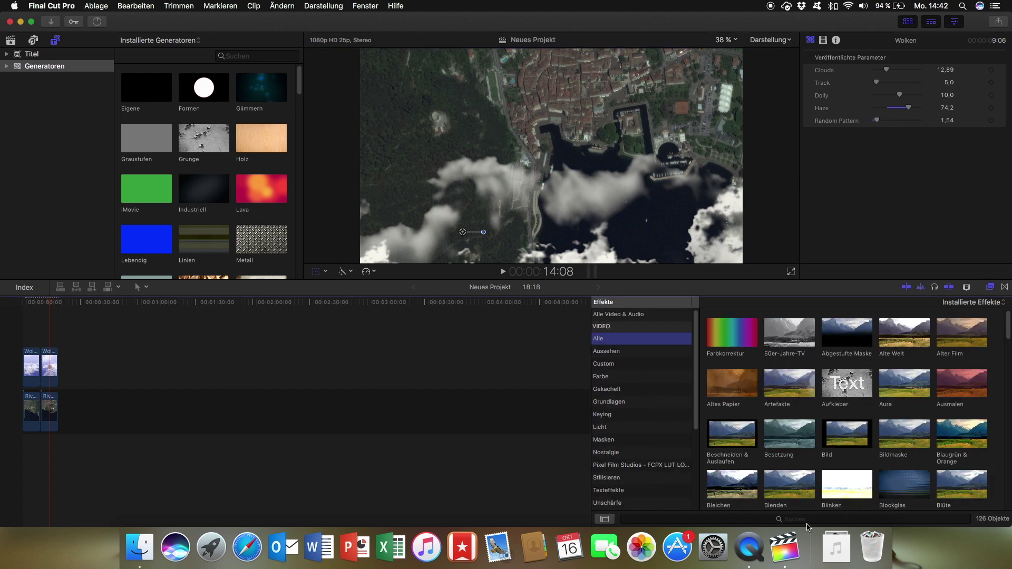
pyautogui.click(803, 520)
pyautogui.write('h')
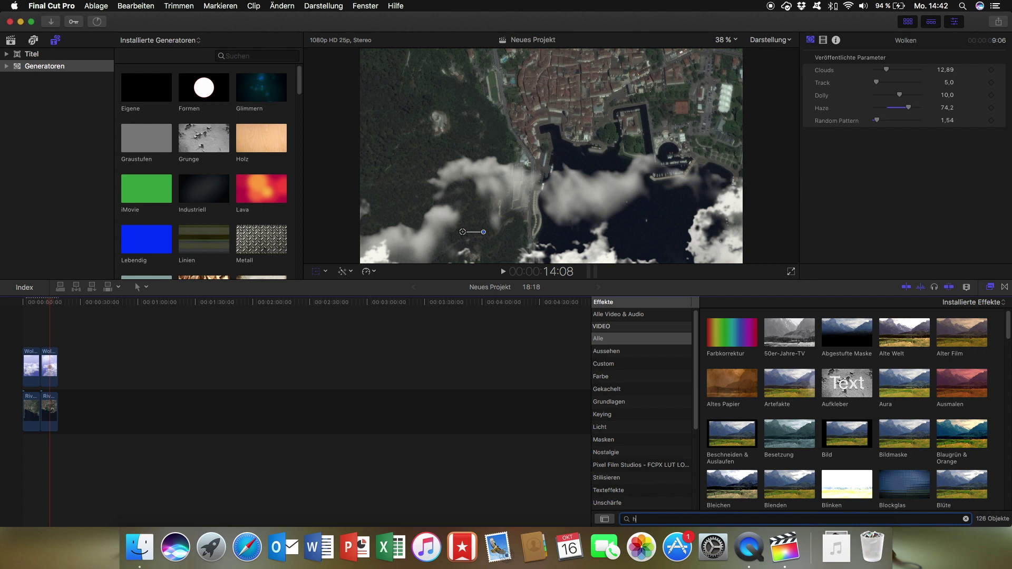
pyautogui.write('and')
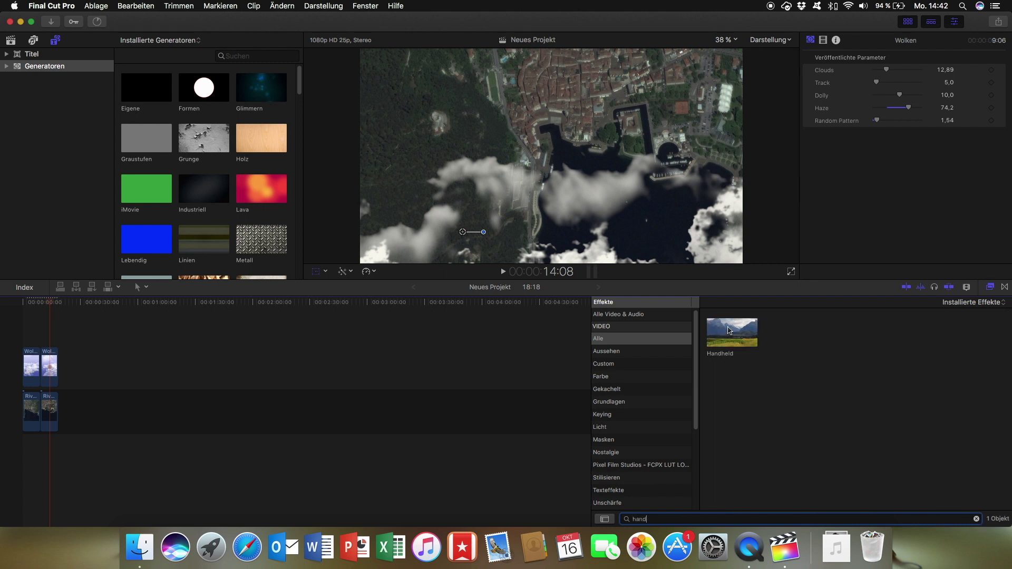
pyautogui.moveTo(729, 331); pyautogui.dragTo(42, 367)
pyautogui.moveTo(733, 348); pyautogui.dragTo(21, 420)
pyautogui.moveTo(751, 333); pyautogui.dragTo(51, 415)
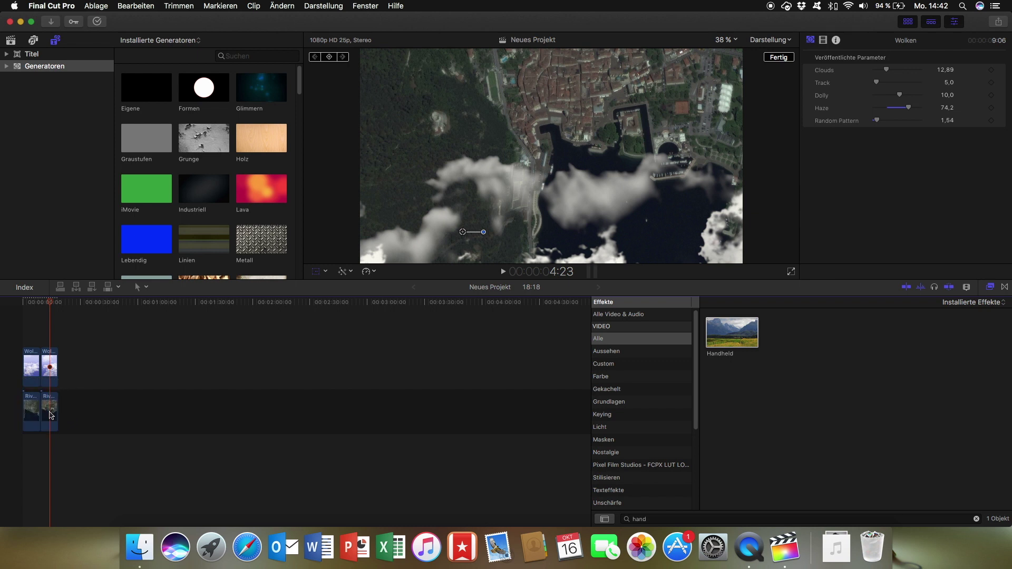
pyautogui.click(15, 361)
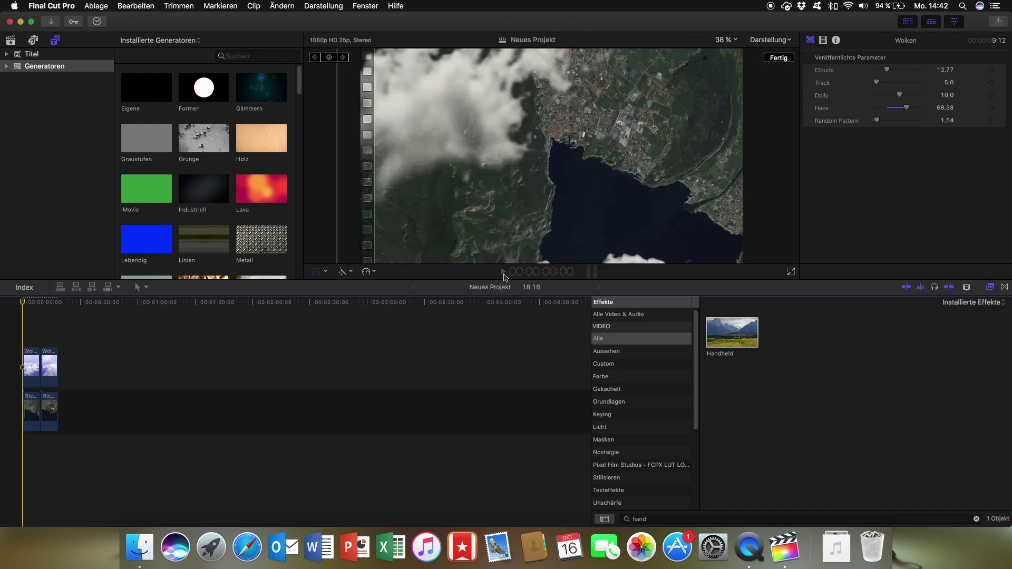
pyautogui.click(504, 272)
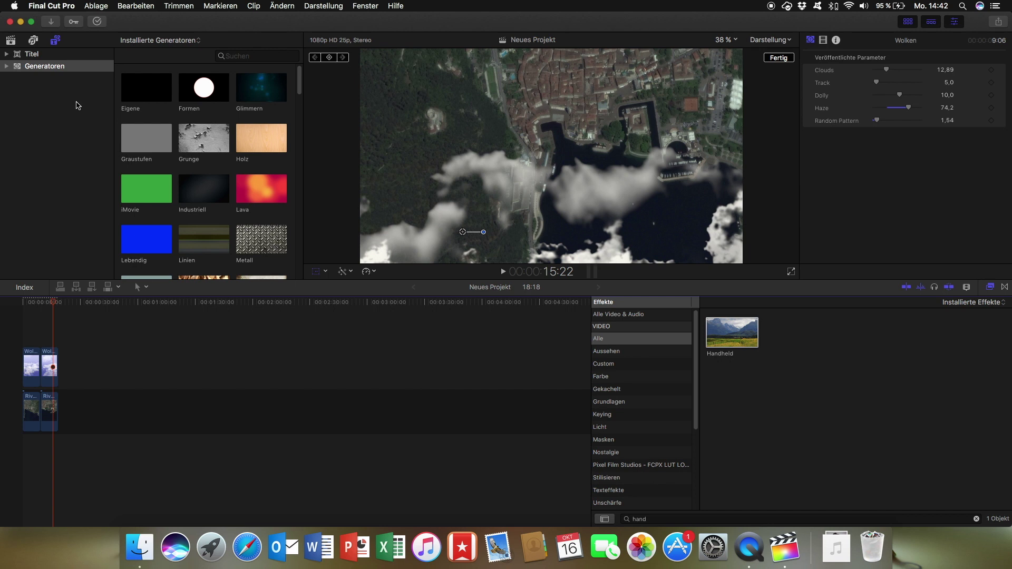
# Nest the first Wolken and Riv clip pair into a compound clip
pyautogui.click(138, 548)
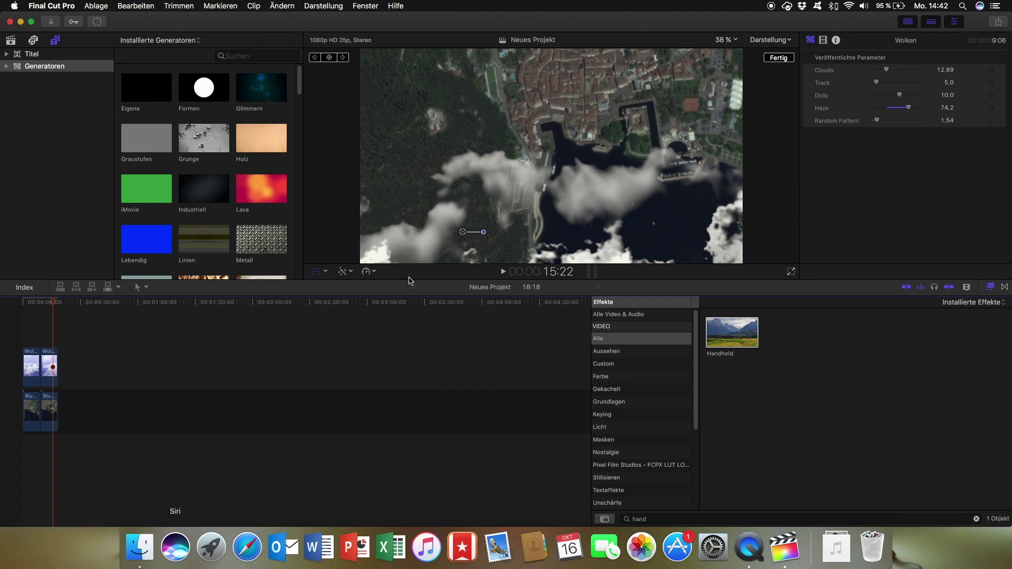
pyautogui.moveTo(158, 80); pyautogui.dragTo(366, 75)
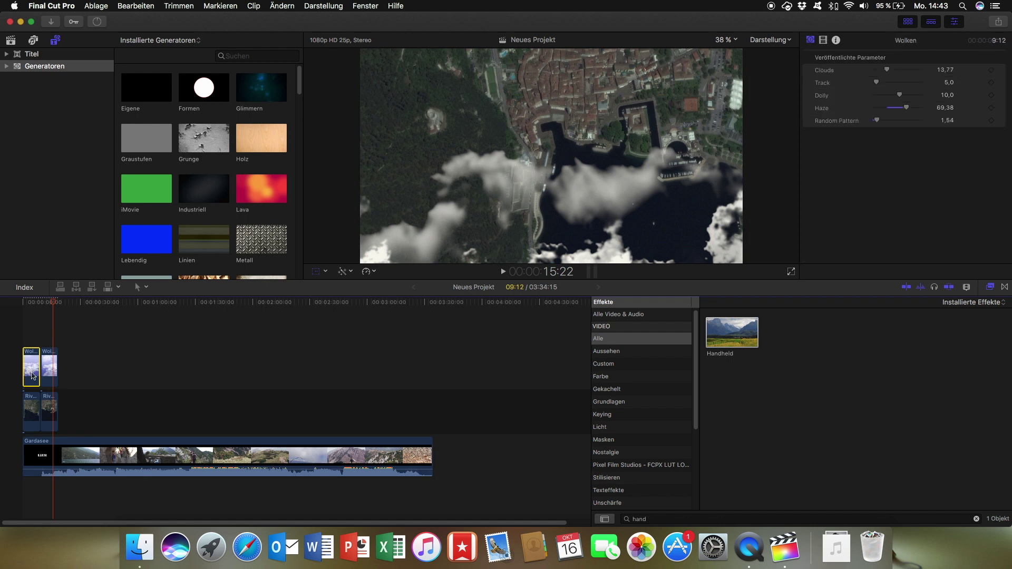
pyautogui.rightClick(30, 409)
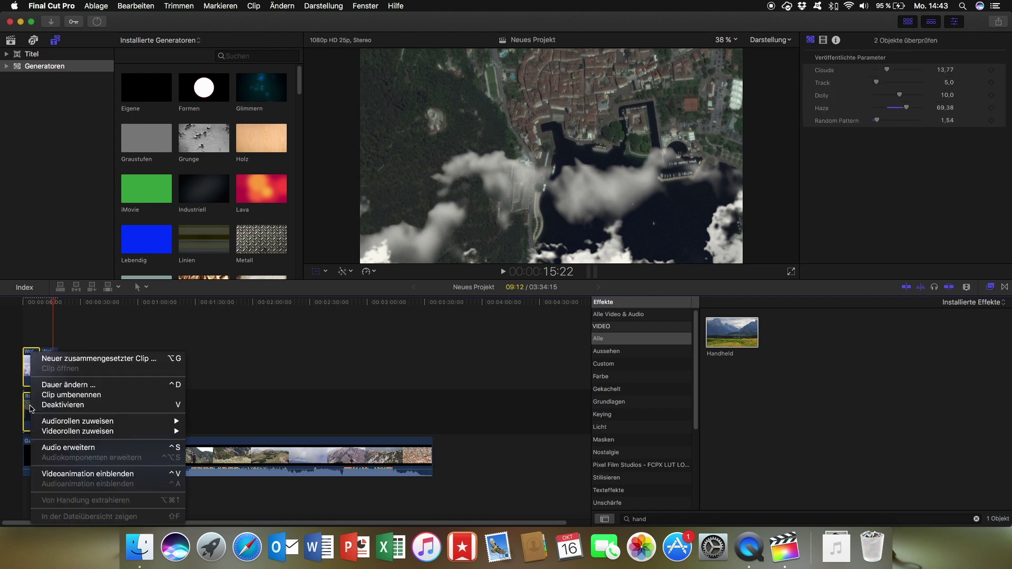
pyautogui.click(104, 364)
pyautogui.press('Return')
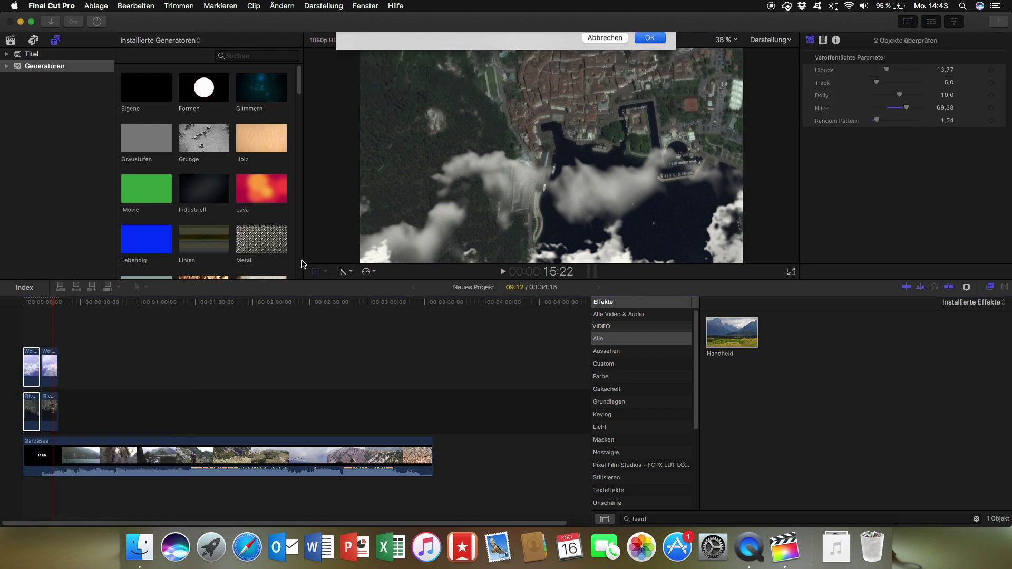
# Nest the remaining Wolken cloud clip and Riv map clip into a second compound clip
pyautogui.click(55, 375)
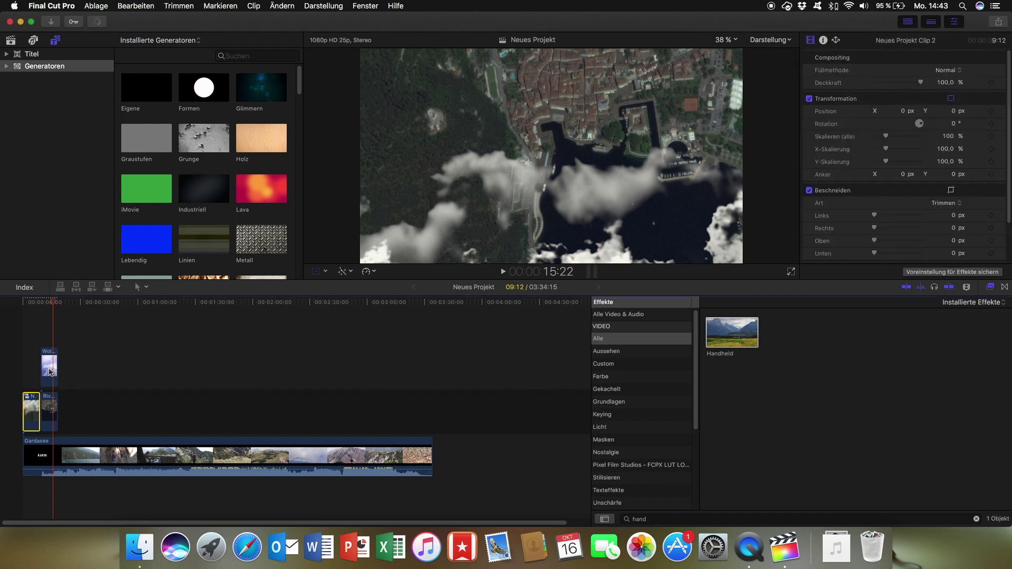
pyautogui.keyDown('super'); pyautogui.click(50, 405); pyautogui.keyUp('super')
pyautogui.rightClick(50, 405)
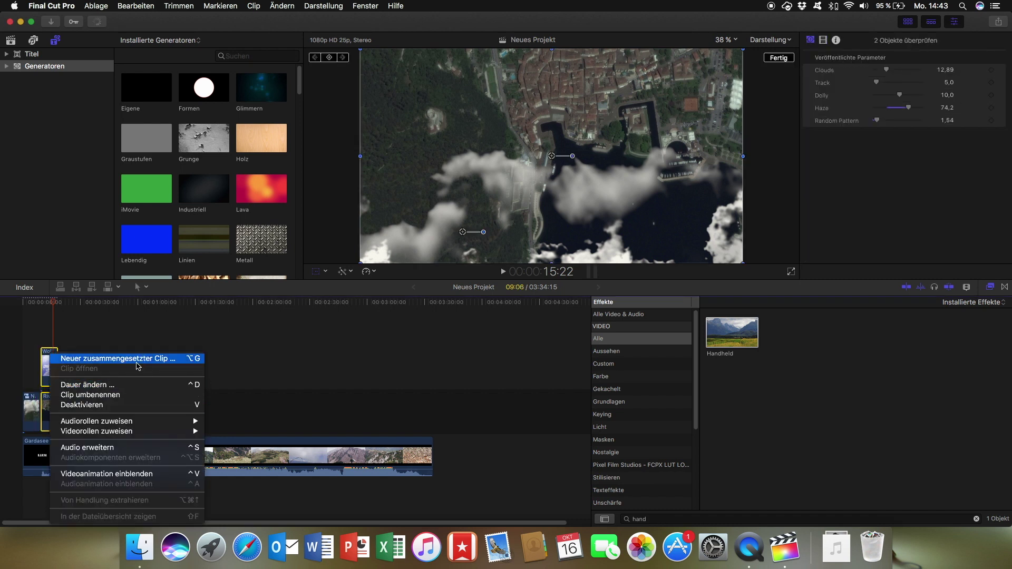
pyautogui.click(138, 363)
pyautogui.click(649, 79)
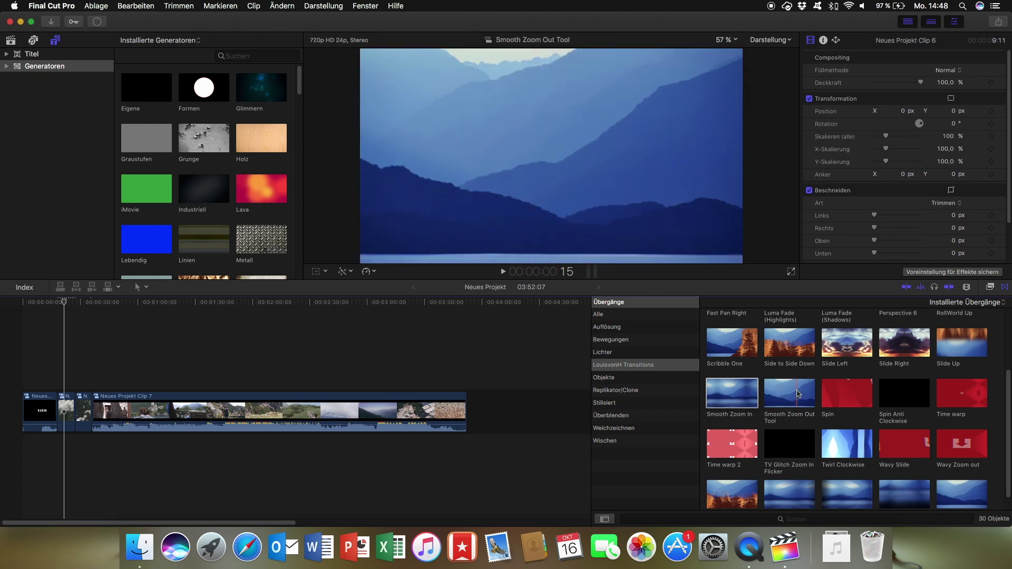
# Place Smooth Zoom Out Tool and Smooth Zoom In transitions between the opening clips, accepting media trimming
pyautogui.moveTo(798, 392); pyautogui.dragTo(67, 408)
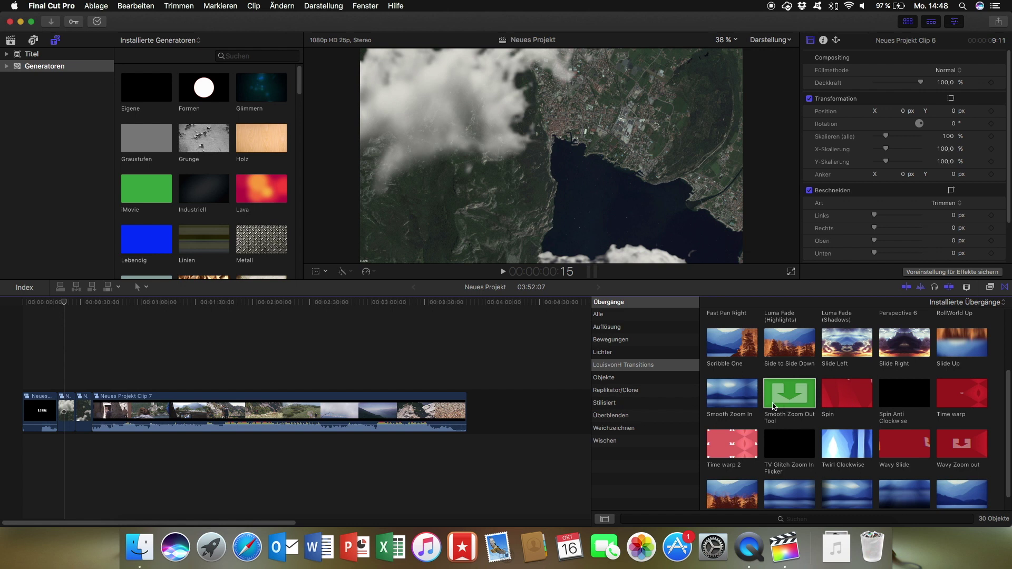
pyautogui.click(552, 223)
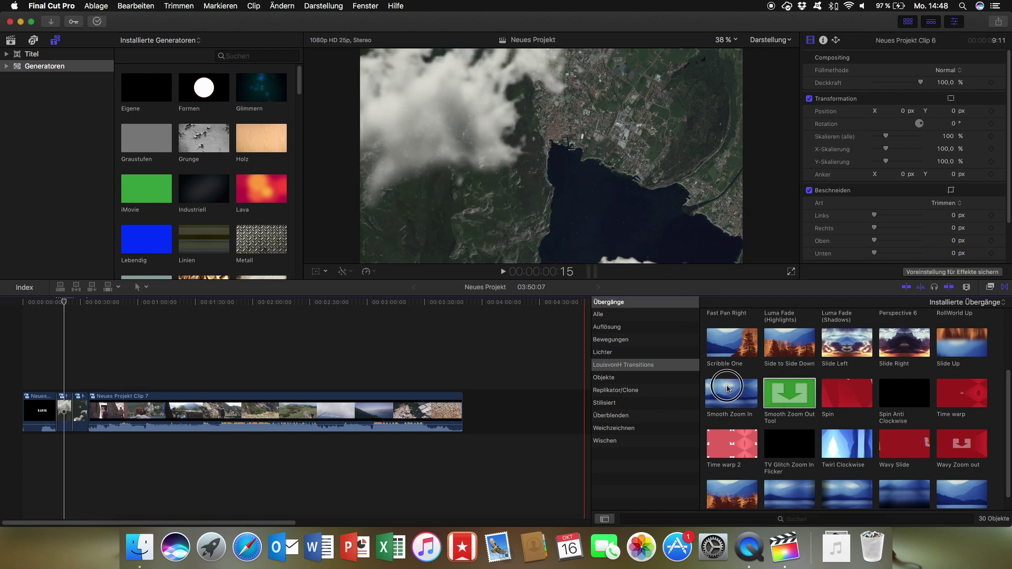
pyautogui.moveTo(727, 389); pyautogui.dragTo(67, 409)
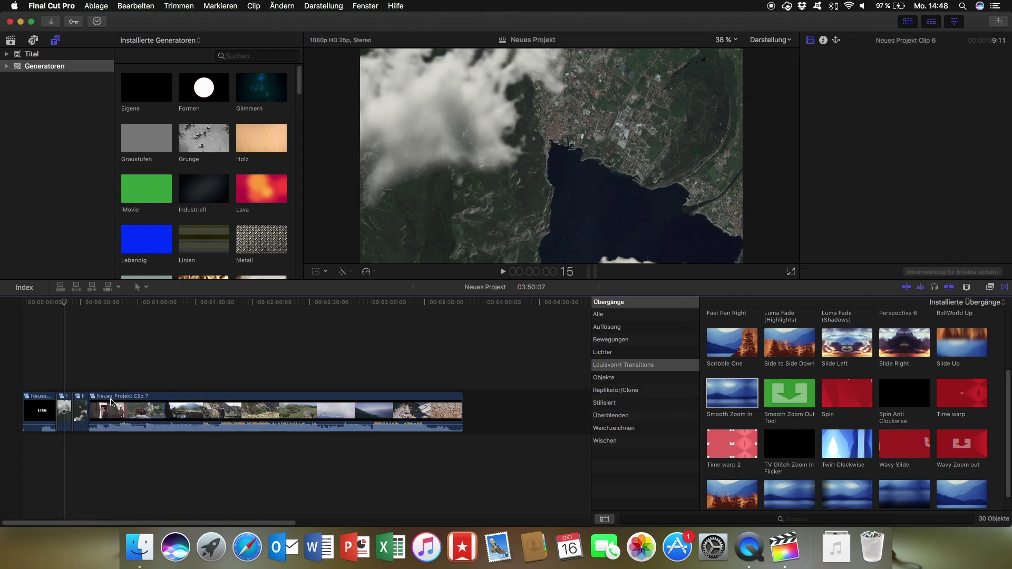
pyautogui.click(549, 216)
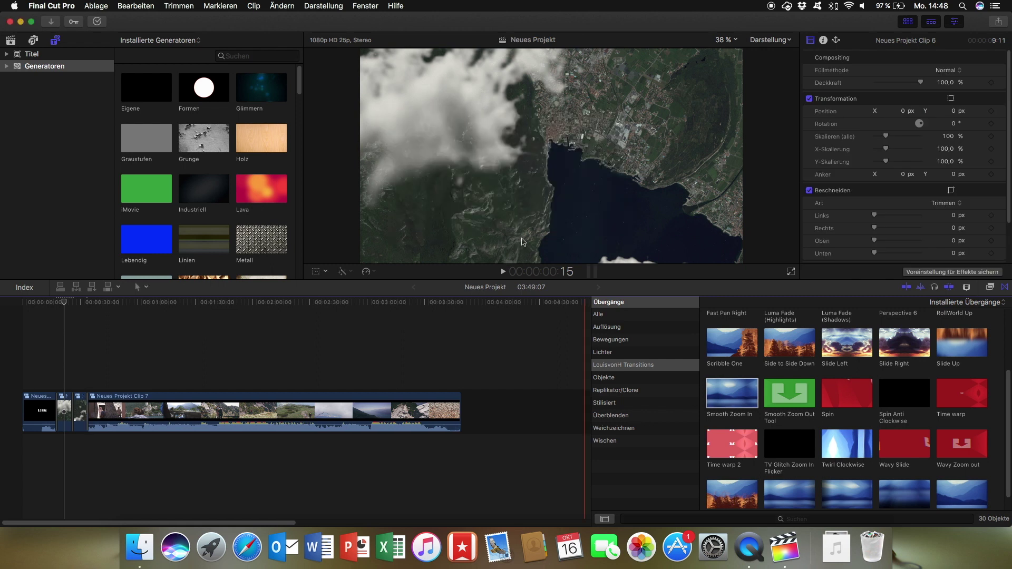
# Check the Smooth Zoom In transition and play back from before it
pyautogui.click(80, 410)
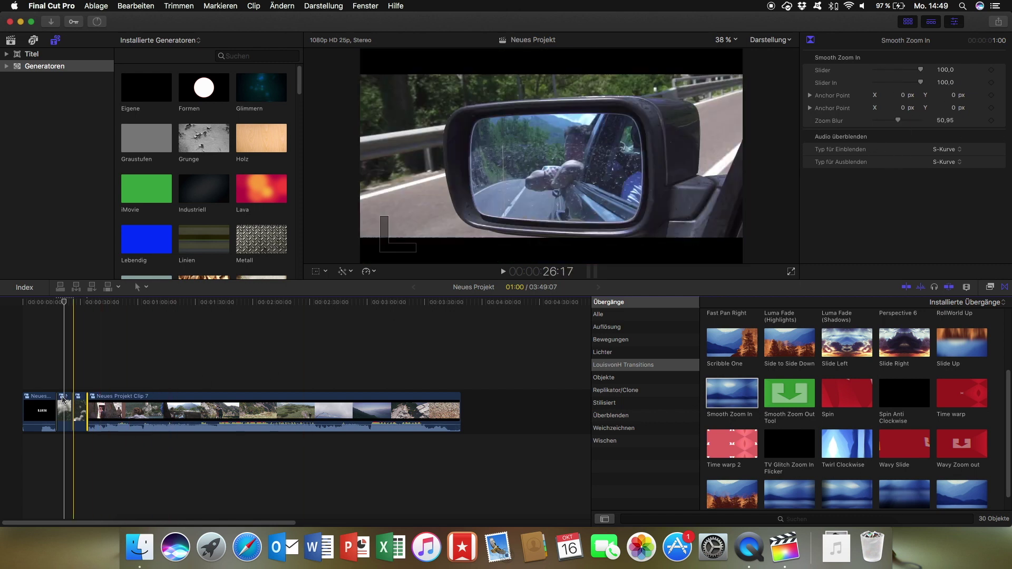
pyautogui.click(48, 327)
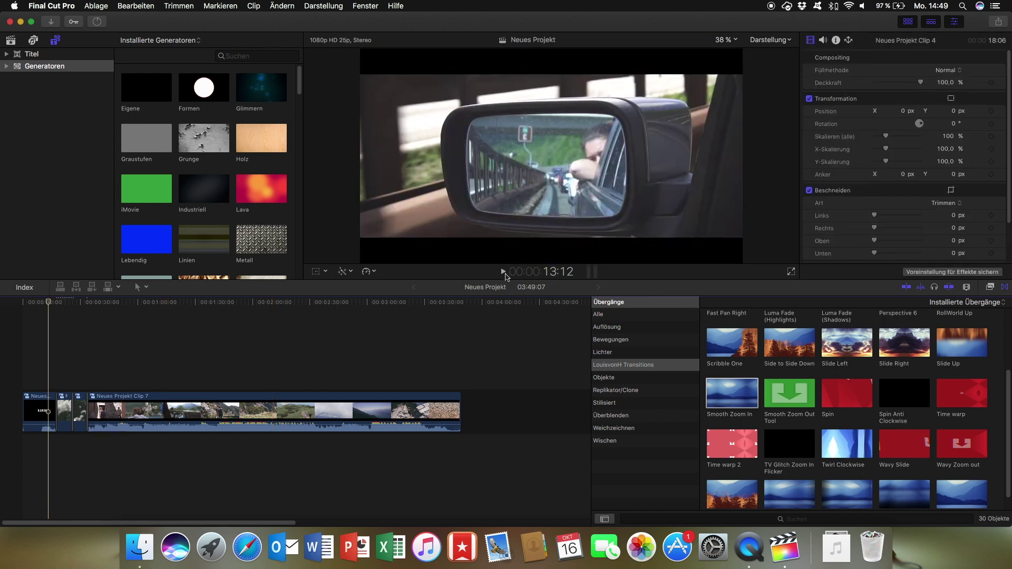
pyautogui.click(504, 273)
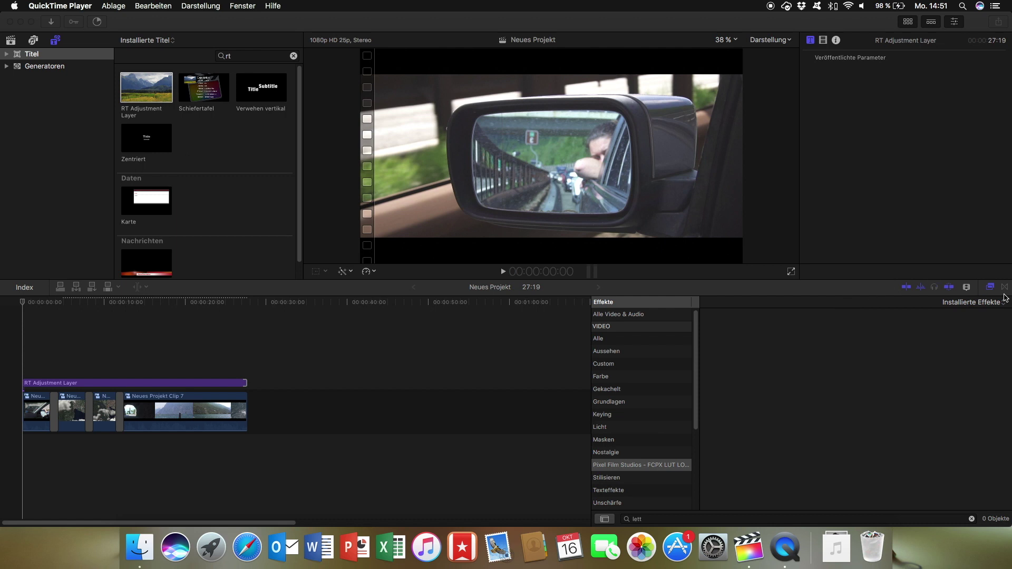
# Apply the Letterbox effect to the RT Adjustment Layer and scrub to about 6 seconds
pyautogui.click(635, 341)
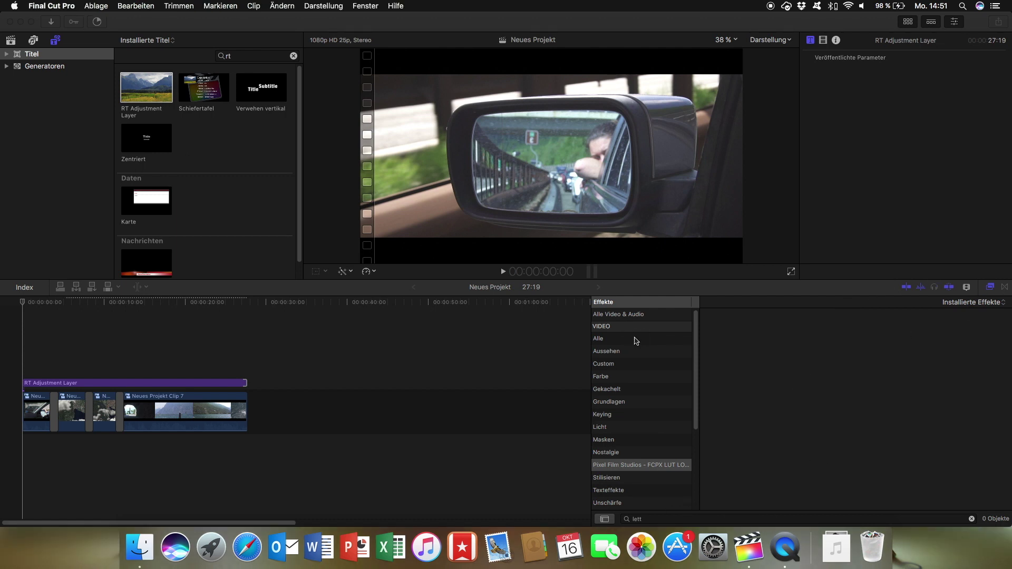
pyautogui.moveTo(722, 339); pyautogui.dragTo(160, 376)
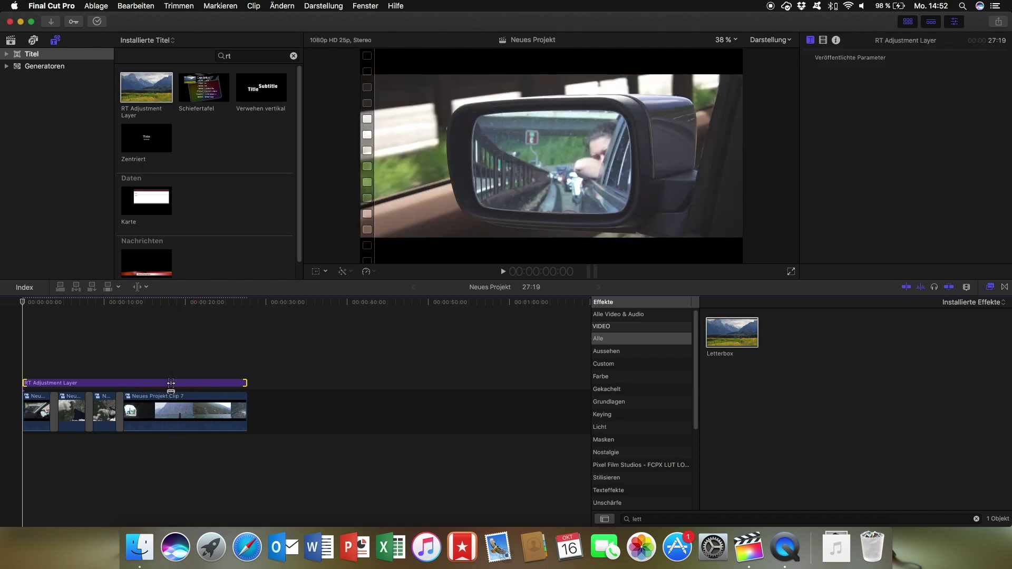
pyautogui.moveTo(23, 302); pyautogui.dragTo(76, 312)
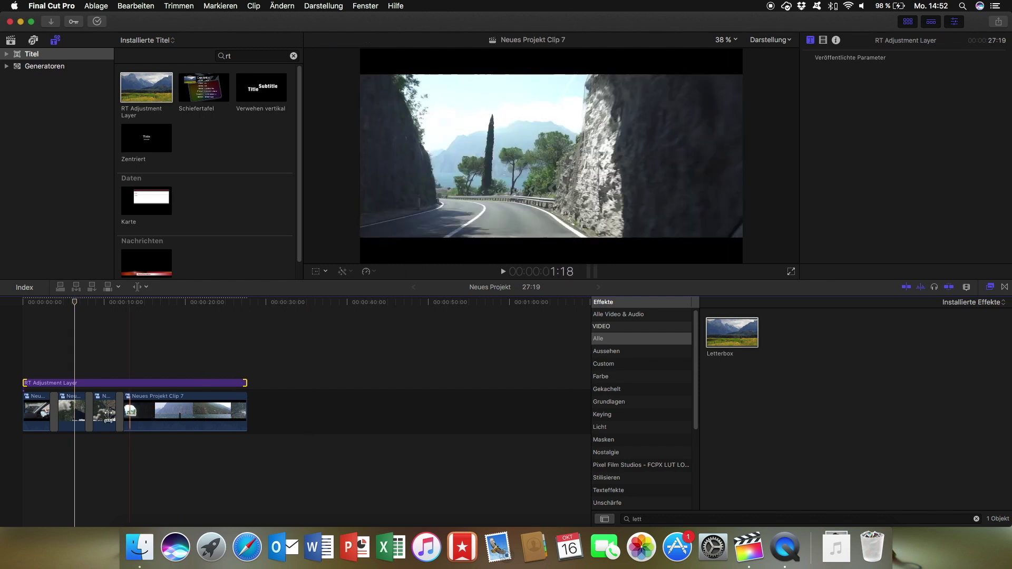
# Set the adjustment layer's Letterbox Border Size to 10 in the Video inspector
pyautogui.click(93, 383)
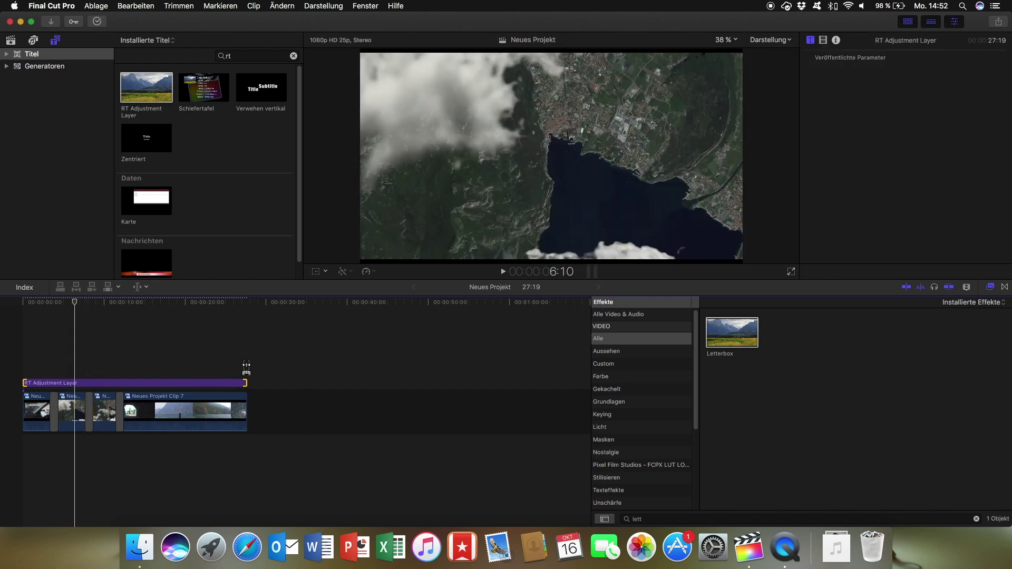
pyautogui.click(823, 40)
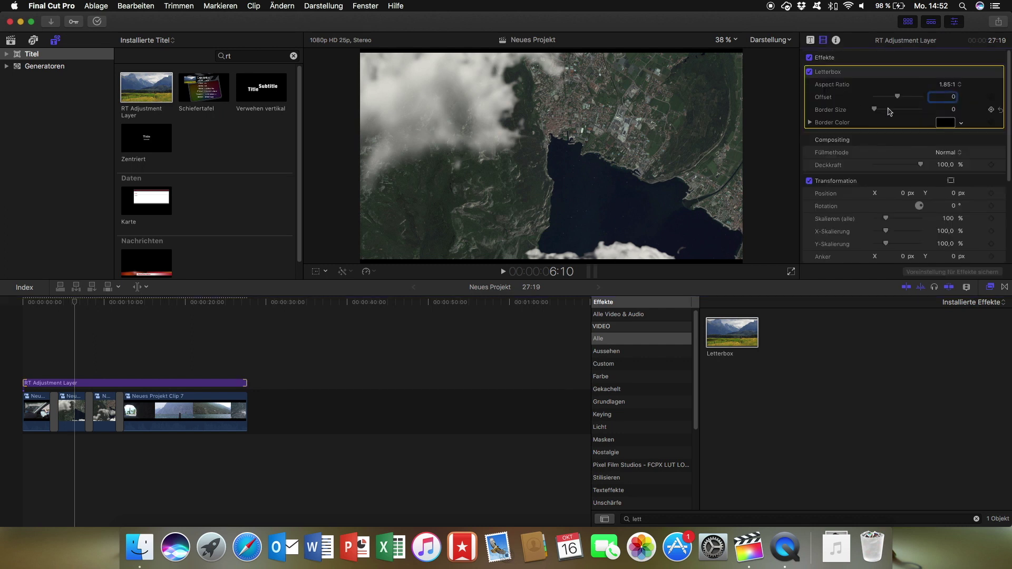
pyautogui.moveTo(875, 112); pyautogui.dragTo(941, 115)
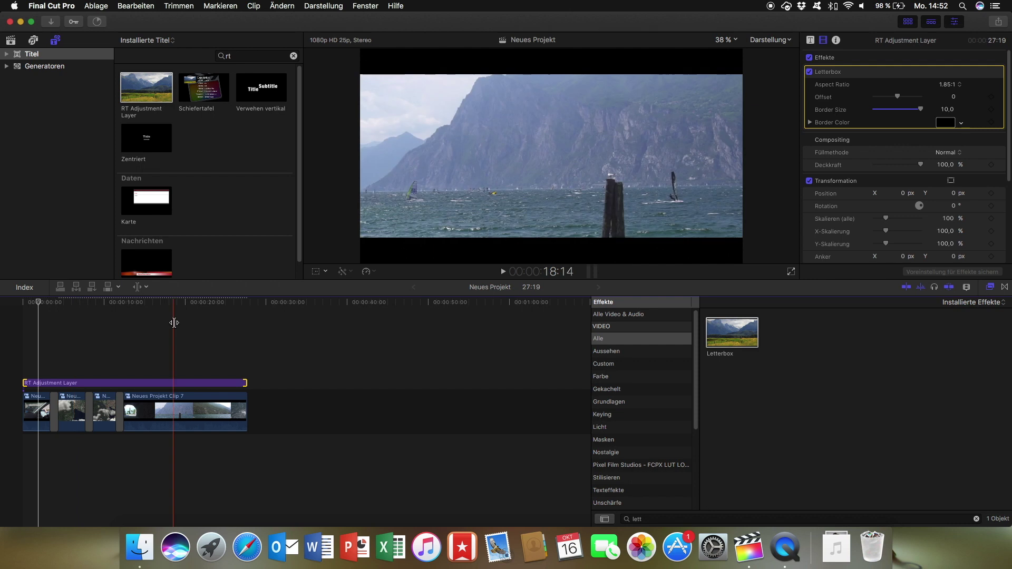